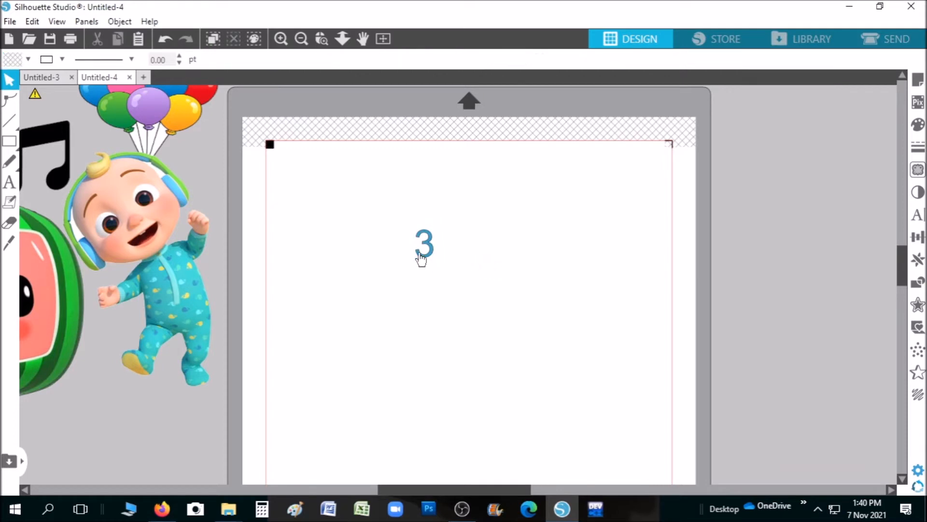
- Enlarge the number 3 to about 2.49 × 6.01 in and nudge it up within the page's upper half
drag(440, 271, 598, 419)
scroll(559, 379, down, 4)
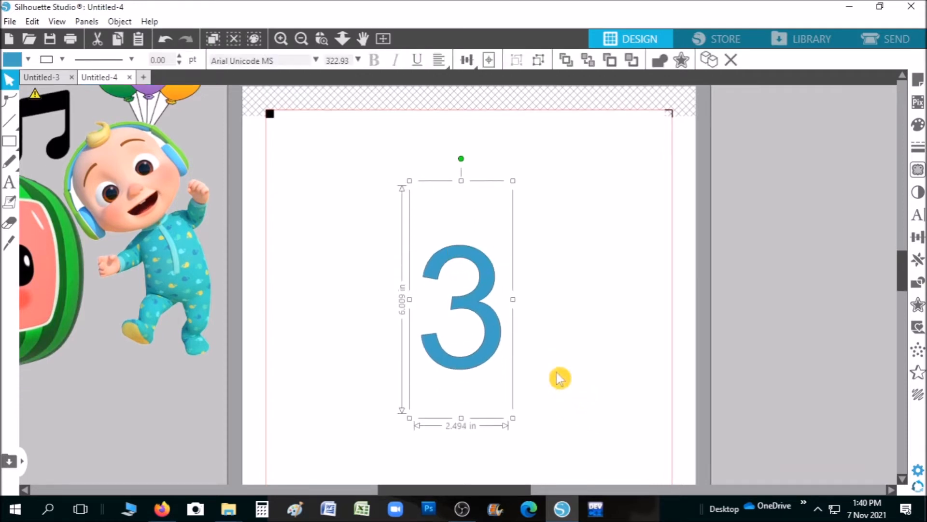
drag(490, 342, 480, 318)
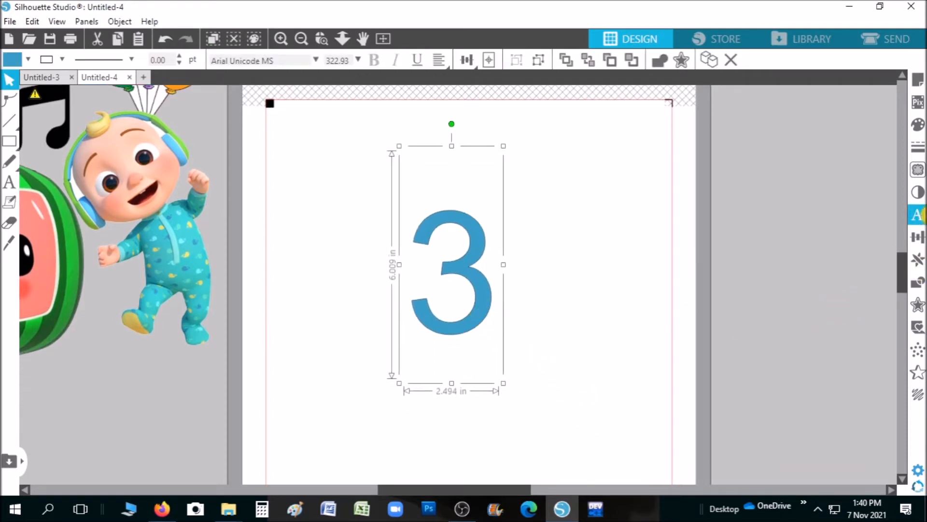
- Set the number 3 in the Adobe Gothic Std font and fill it with bright blue
click(917, 214)
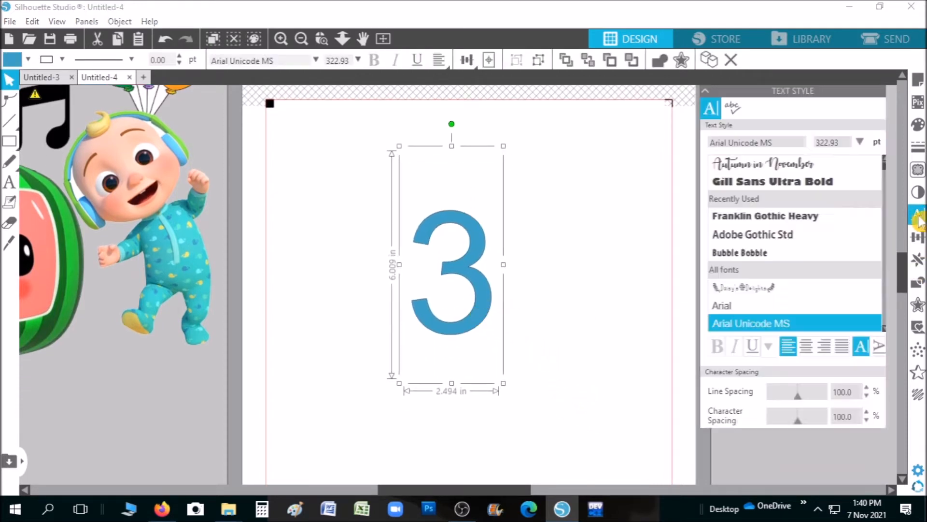
click(791, 237)
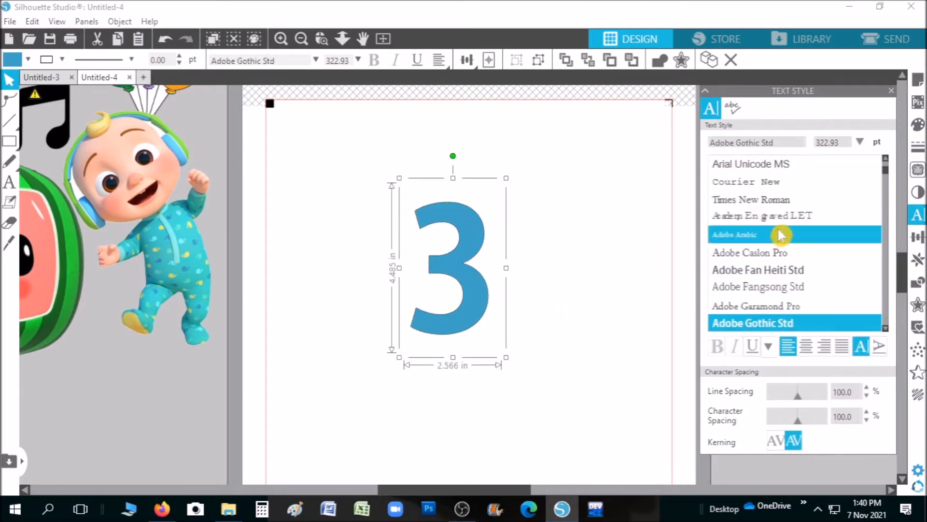
click(917, 124)
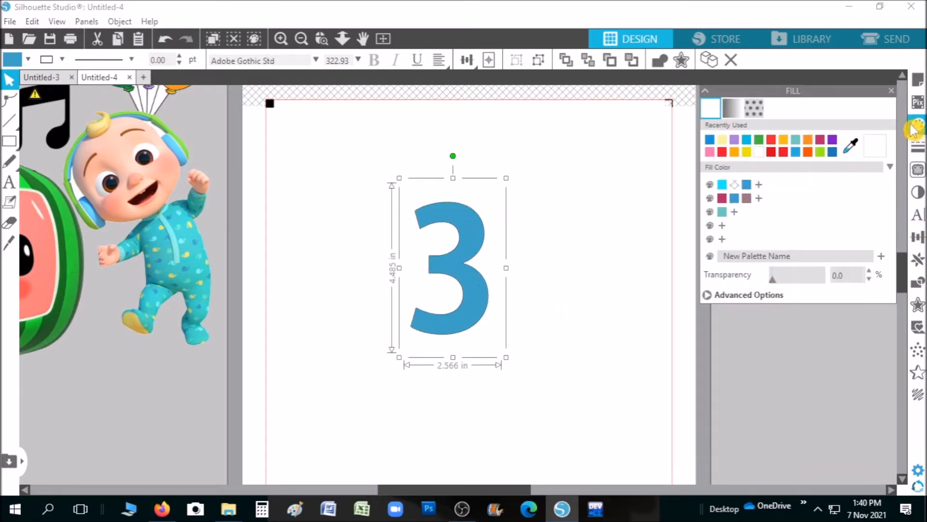
click(709, 139)
- Add a 0.125 in rounded-corner offset around the number 3 and fill the offset with light yellow
right_click(461, 227)
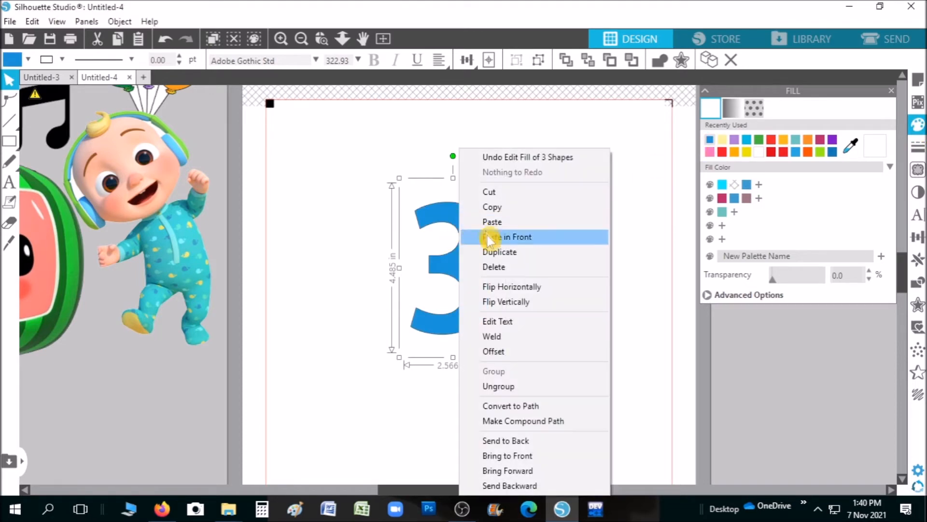
click(529, 361)
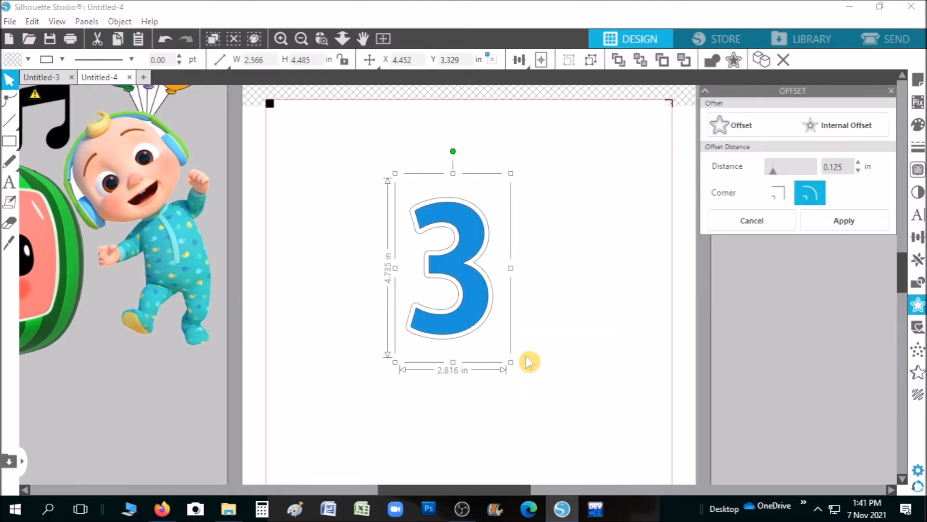
click(857, 221)
click(917, 129)
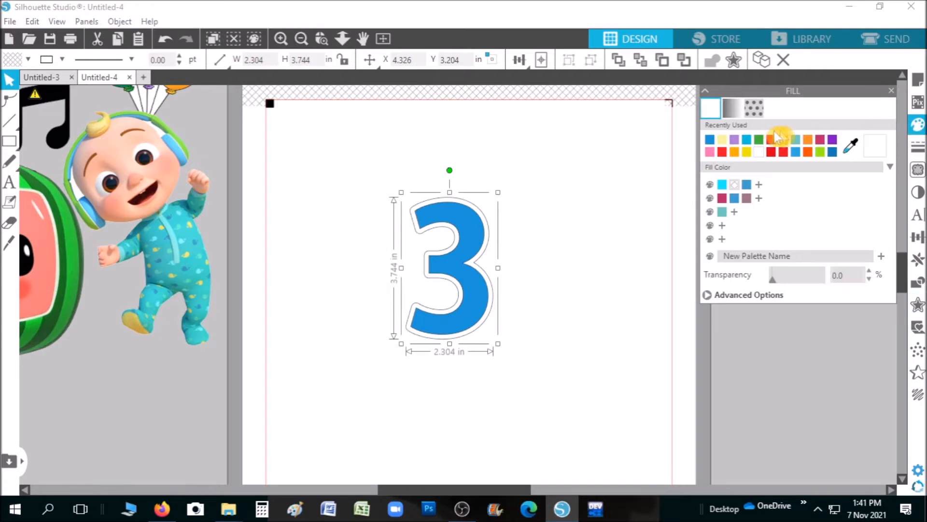
click(723, 140)
- Group the blue number 3 with its light yellow offset
drag(368, 178, 499, 334)
right_click(455, 316)
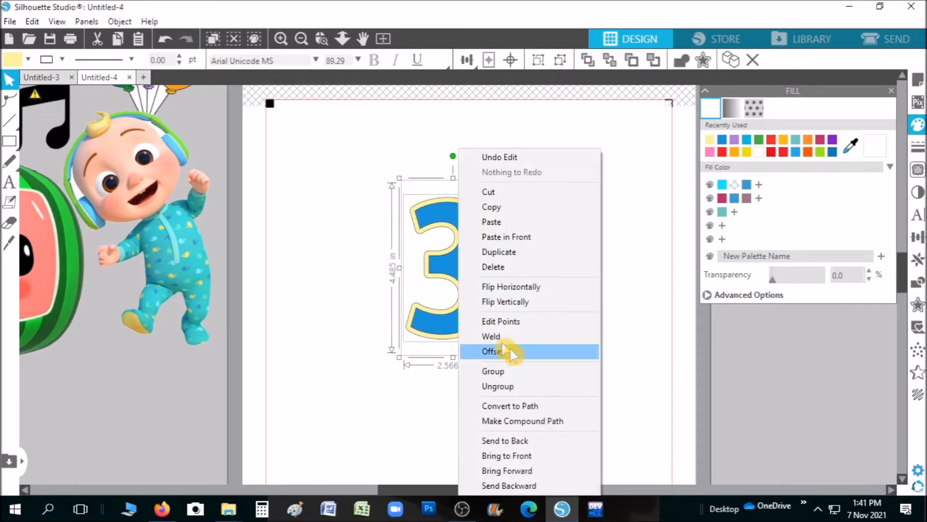
click(527, 375)
- Widen the grouped 3 to about 3.61 in and move it to the page's upper-right corner
drag(507, 269, 547, 279)
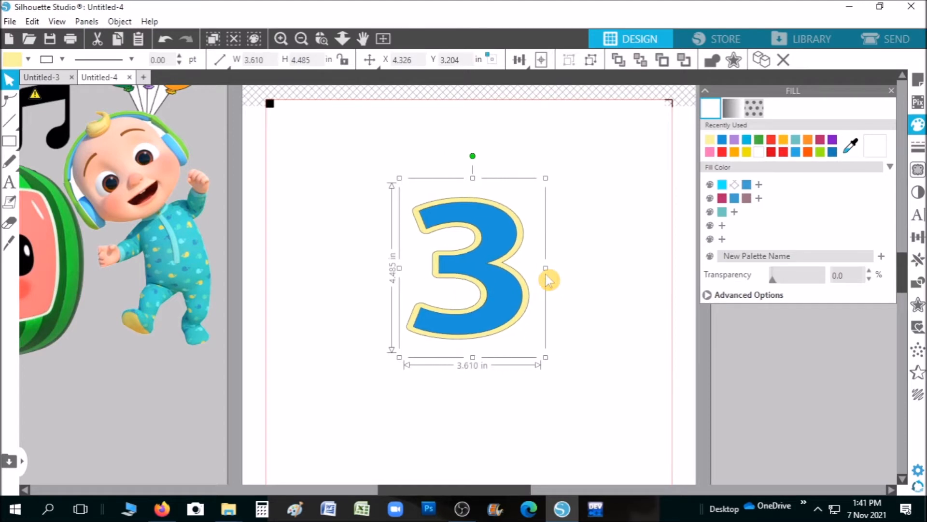
drag(486, 252, 595, 149)
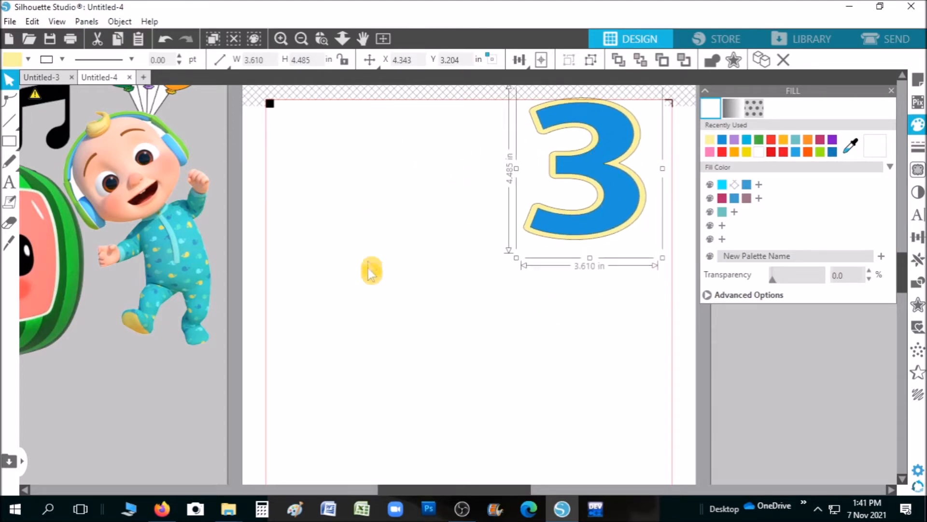
- Add a two-line text reading HAPPY BIRTHDAY in the empty page area below and beside the 3
click(281, 39)
click(281, 39)
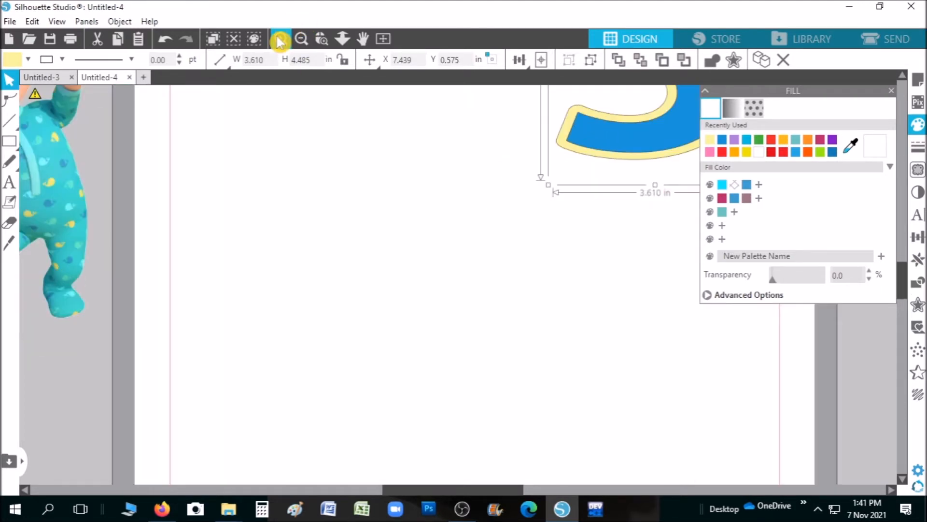
click(9, 184)
click(271, 292)
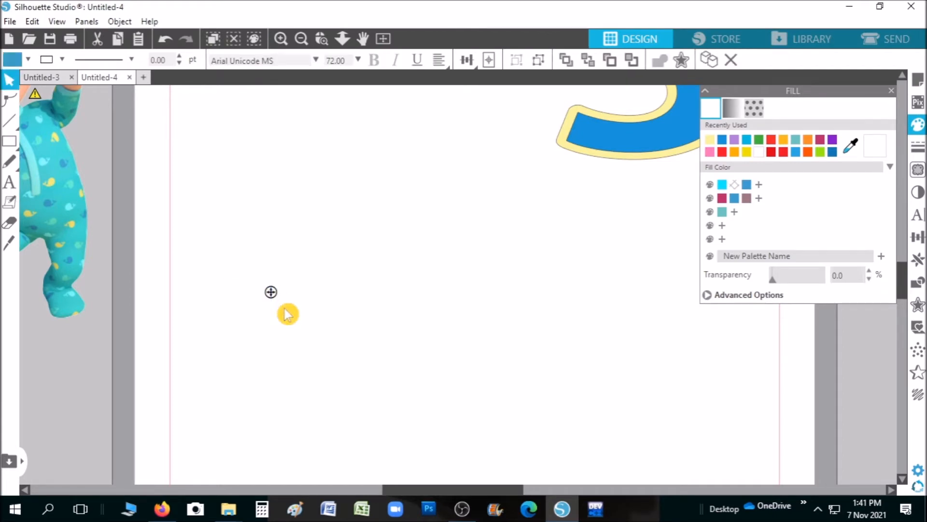
text(HAPPY)
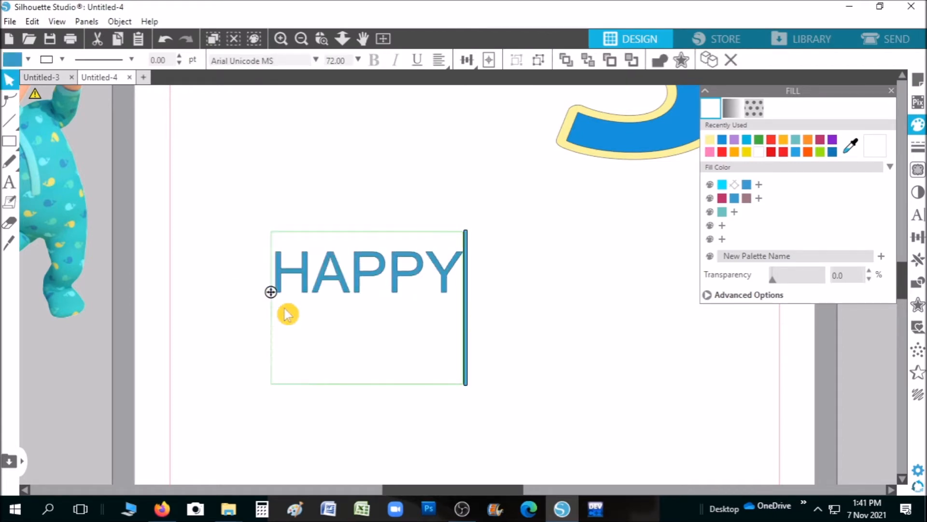
key(Return)
text(BIRTHD)
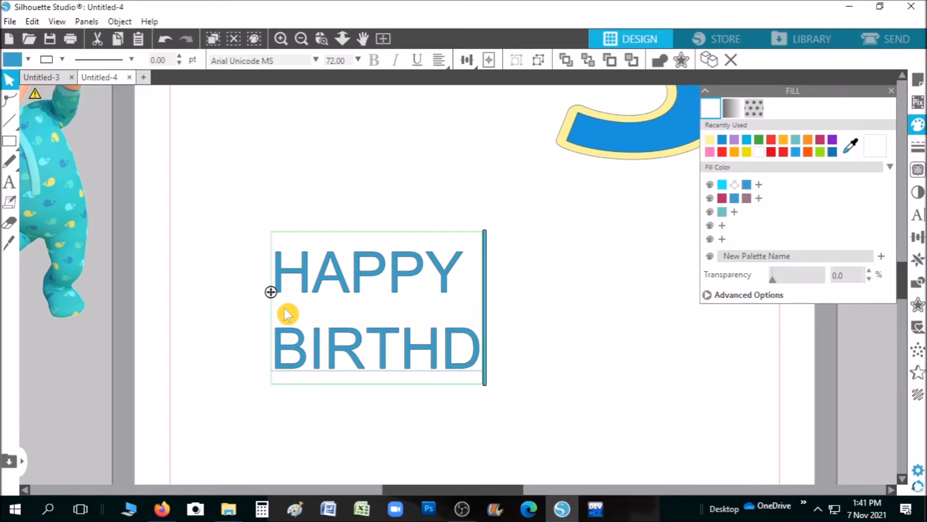
text(AY)
click(577, 347)
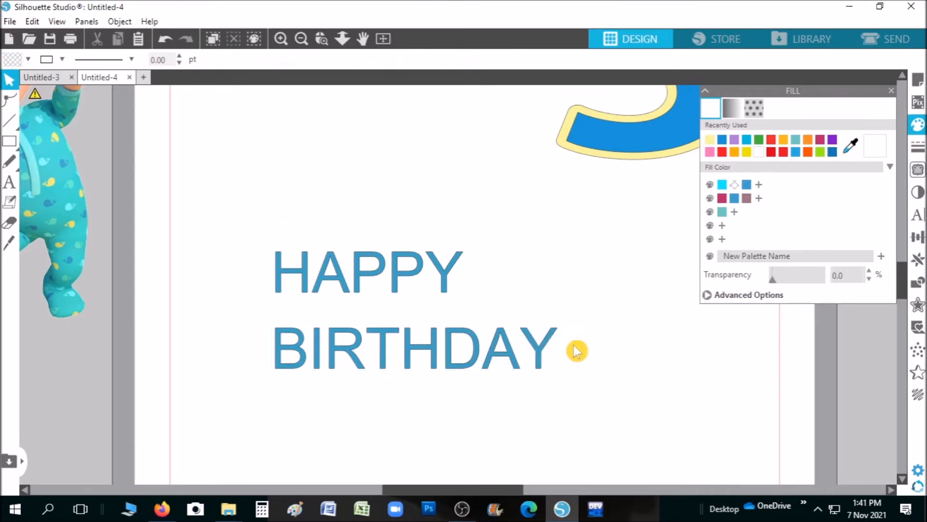
- Format the HAPPY BIRTHDAY text in the Bubble Bobble font, centred, with 70% line spacing
click(542, 343)
click(917, 218)
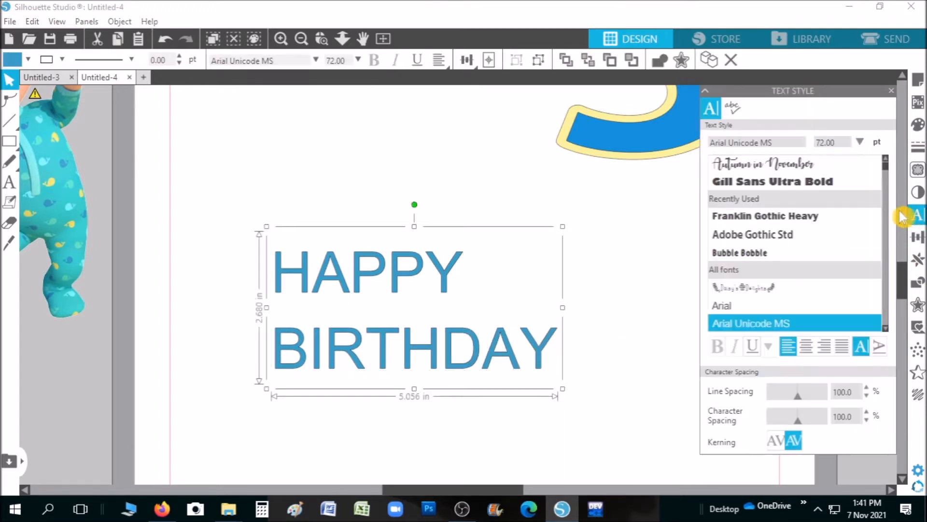
click(788, 252)
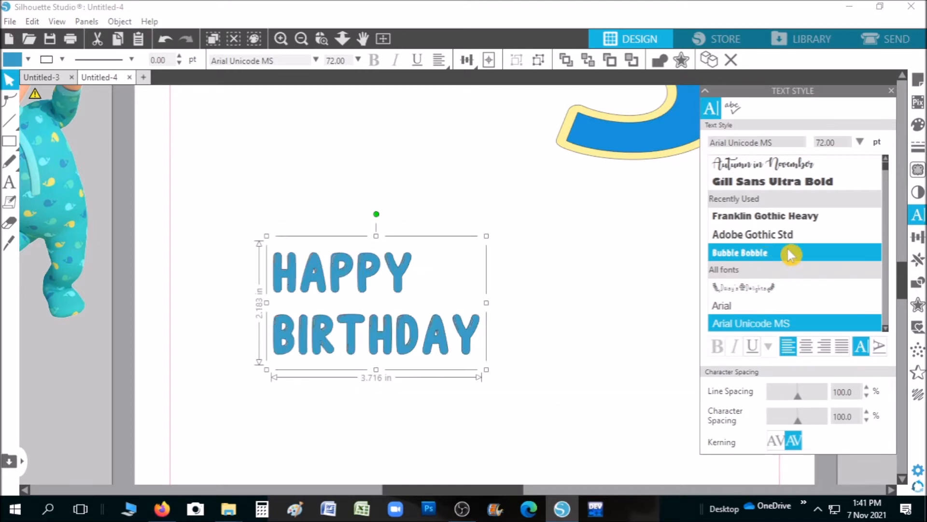
click(806, 346)
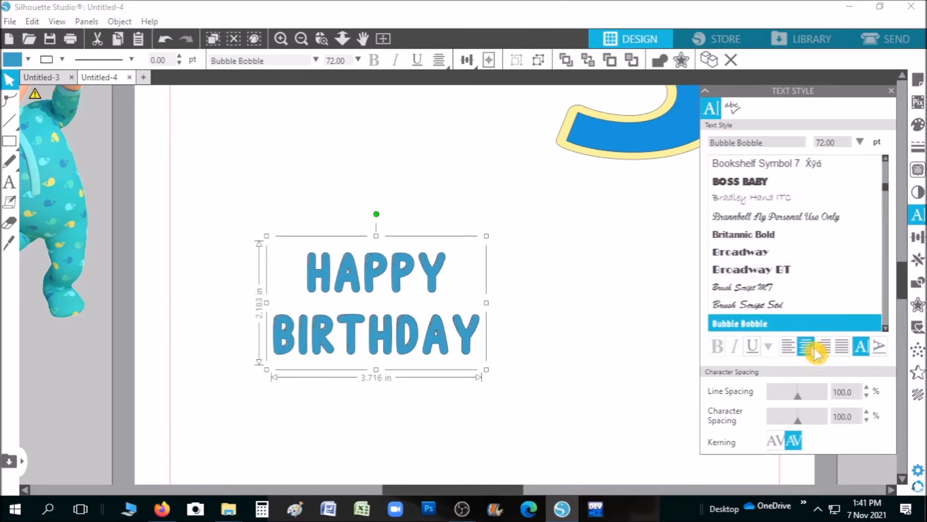
click(870, 396)
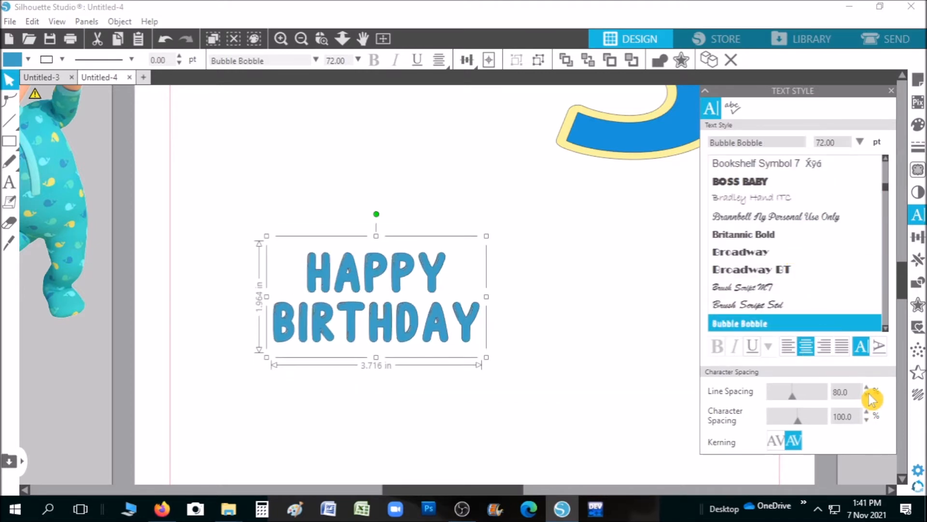
click(867, 388)
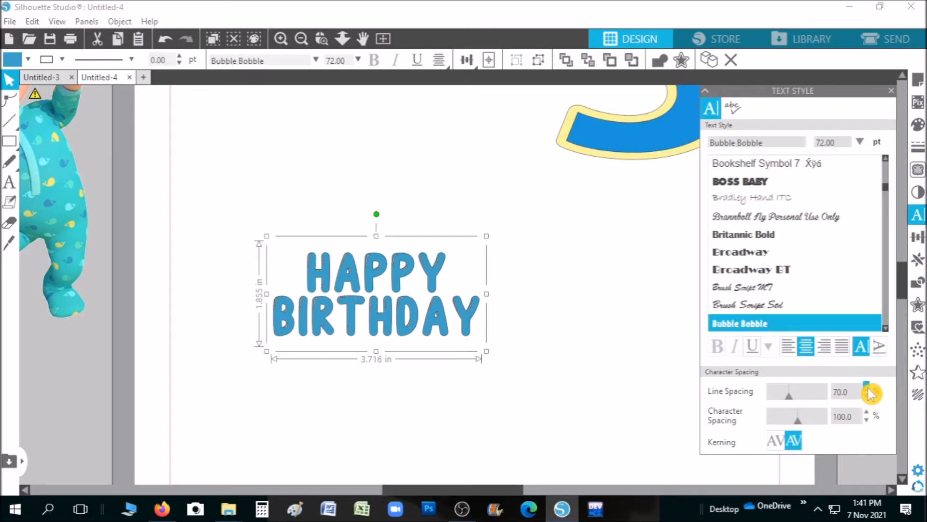
- Enlarge the HAPPY BIRTHDAY text proportionally to about 4.54 in wide
click(282, 40)
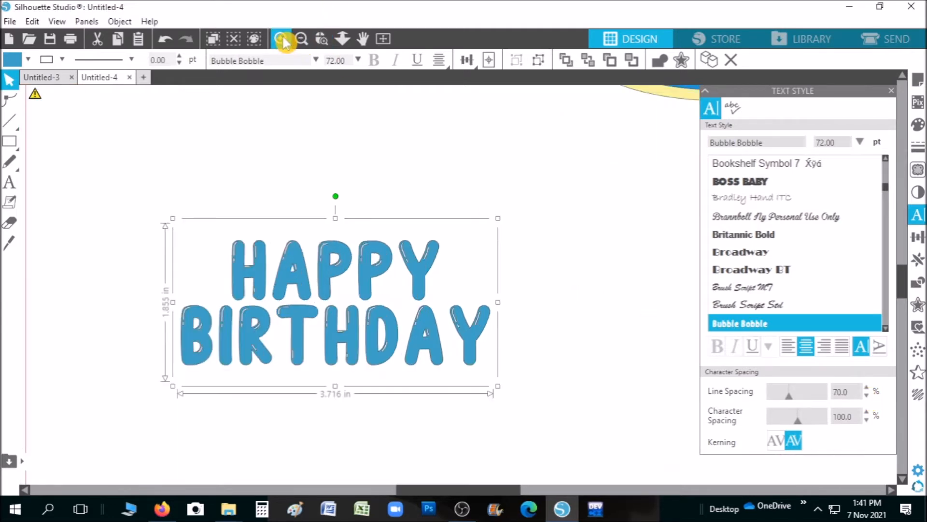
scroll(345, 250, down, 1)
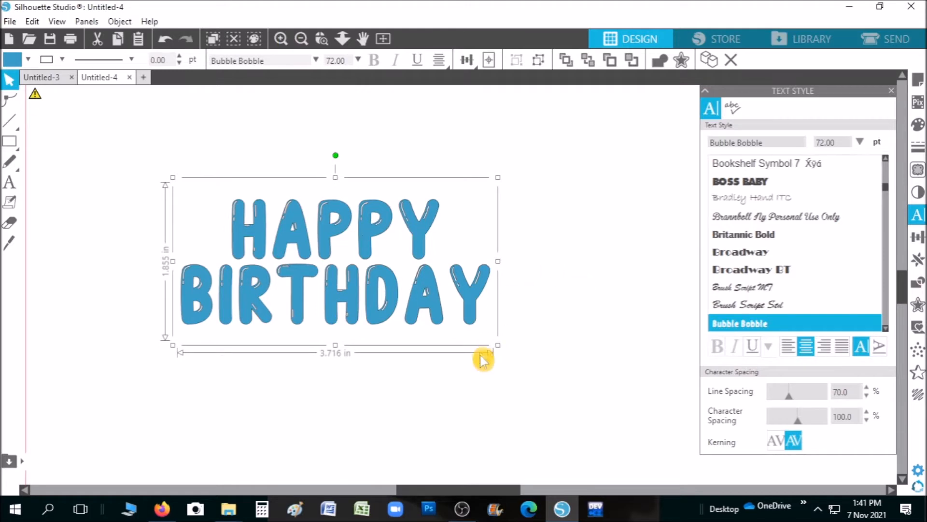
drag(497, 347, 575, 379)
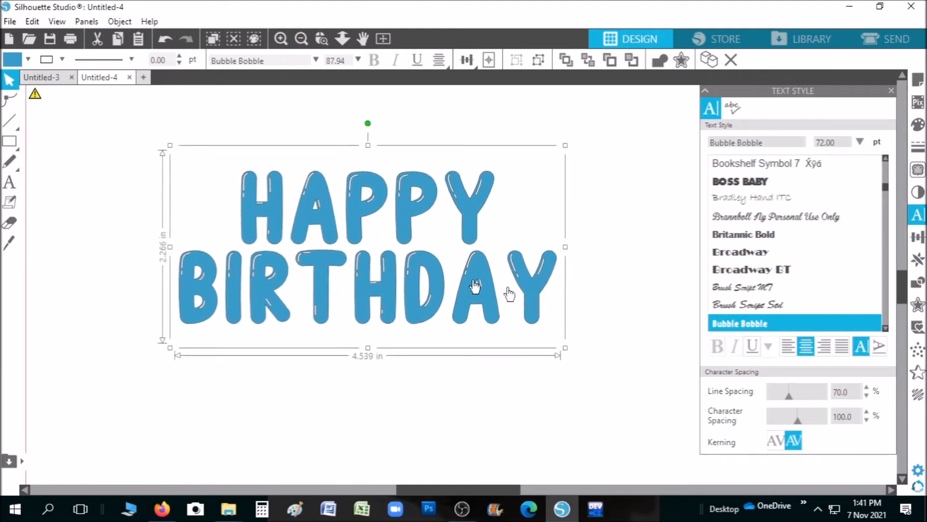
- Separate the HAPPY BIRTHDAY text into individual letters
right_click(425, 272)
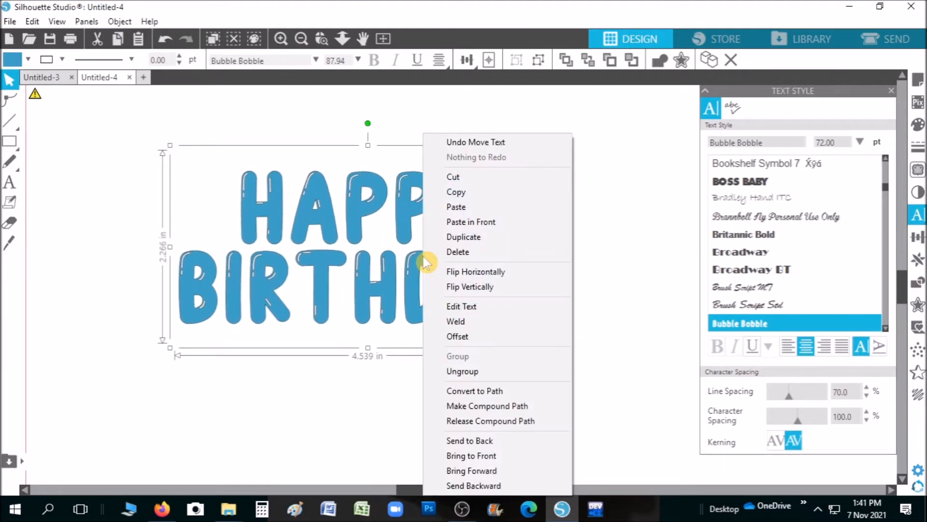
click(492, 323)
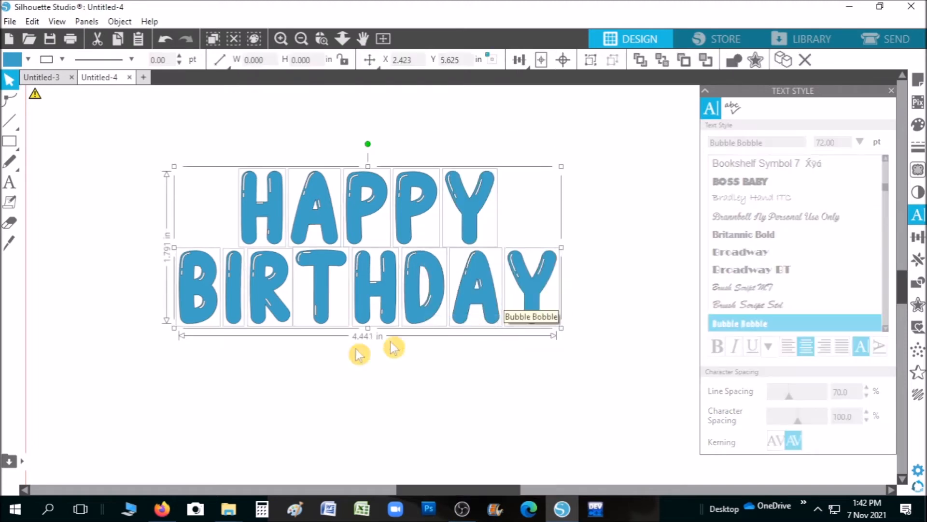
click(321, 359)
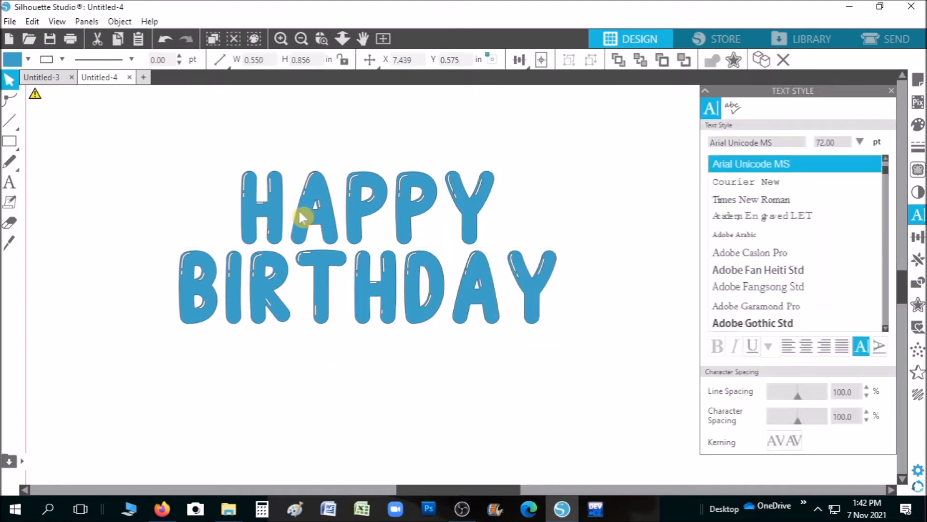
- Move both P's and the Y of HAPPY leftward so the word's letters sit close together
mouse_move(363, 215)
mouse_down()
mouse_move(352, 213)
mouse_move(349, 224)
mouse_up()
drag(411, 222, 394, 221)
drag(472, 217, 447, 222)
- Move the letters of BIRTHDAY toward the B one by one to close the gaps between them
drag(232, 299, 264, 301)
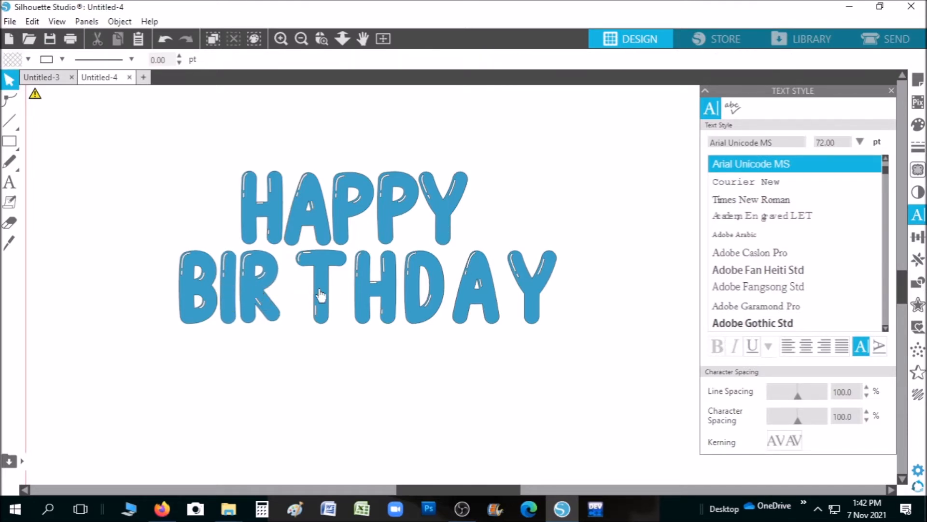
drag(320, 295, 306, 296)
drag(362, 303, 343, 300)
drag(408, 297, 389, 298)
drag(493, 277, 444, 287)
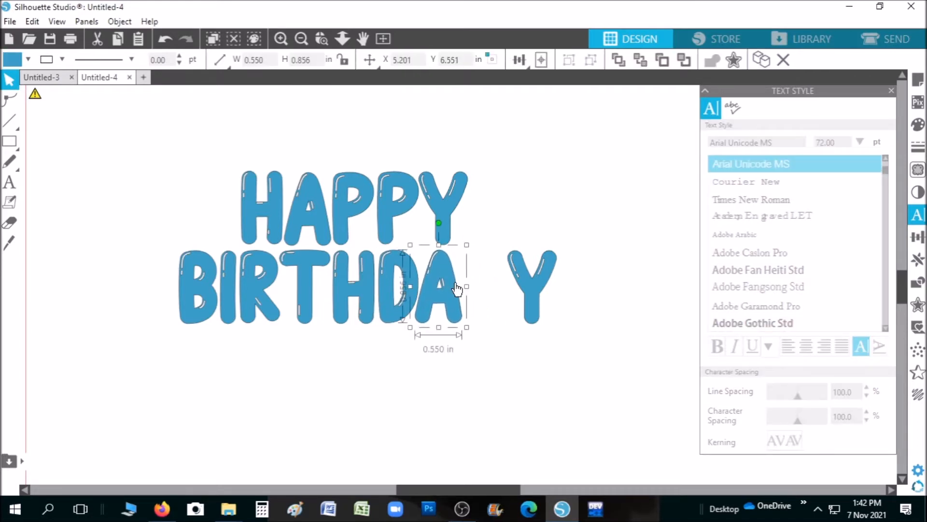
drag(515, 289, 479, 295)
click(320, 371)
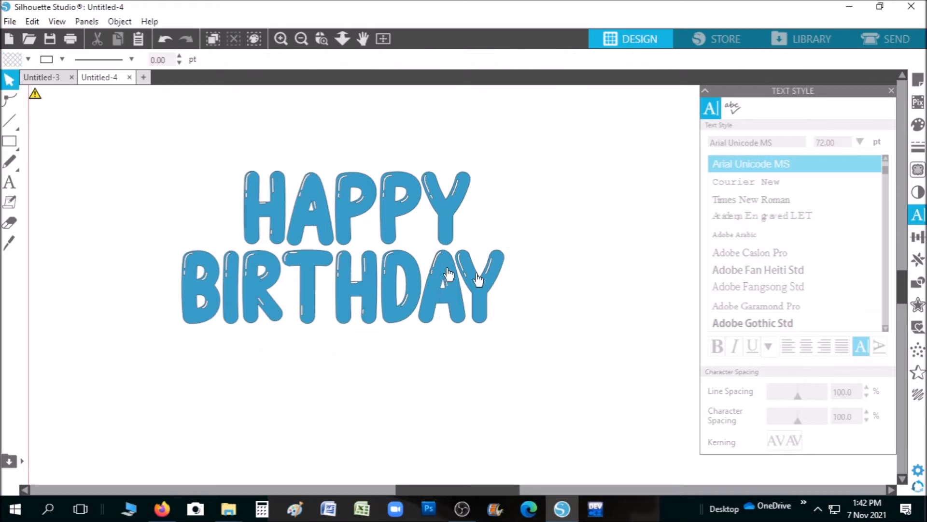
- Fill the H of HAPPY with purple and its A with green from the recently used colours
click(309, 213)
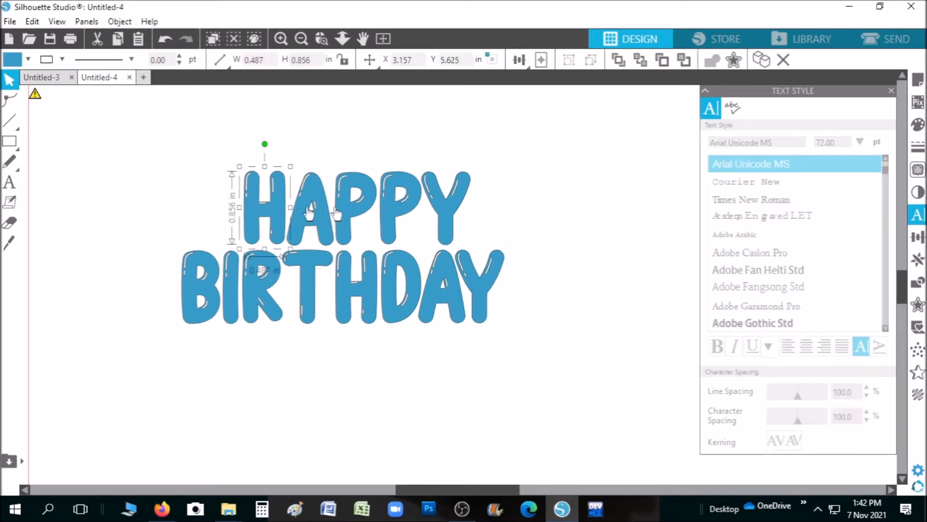
click(918, 126)
click(833, 144)
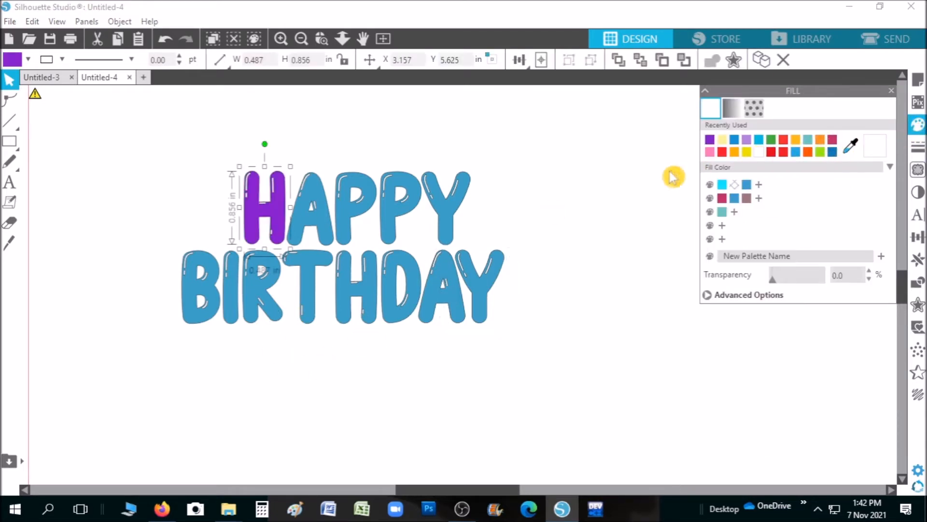
click(319, 233)
click(758, 185)
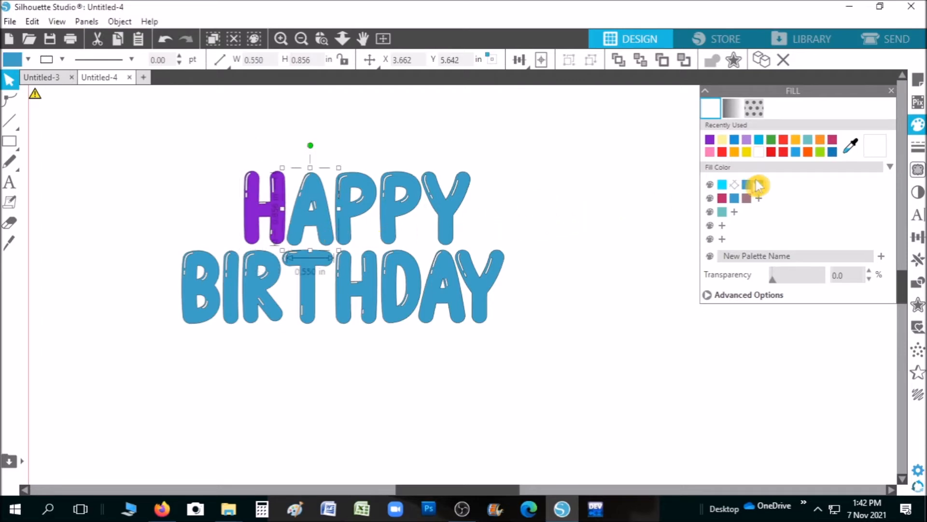
click(773, 141)
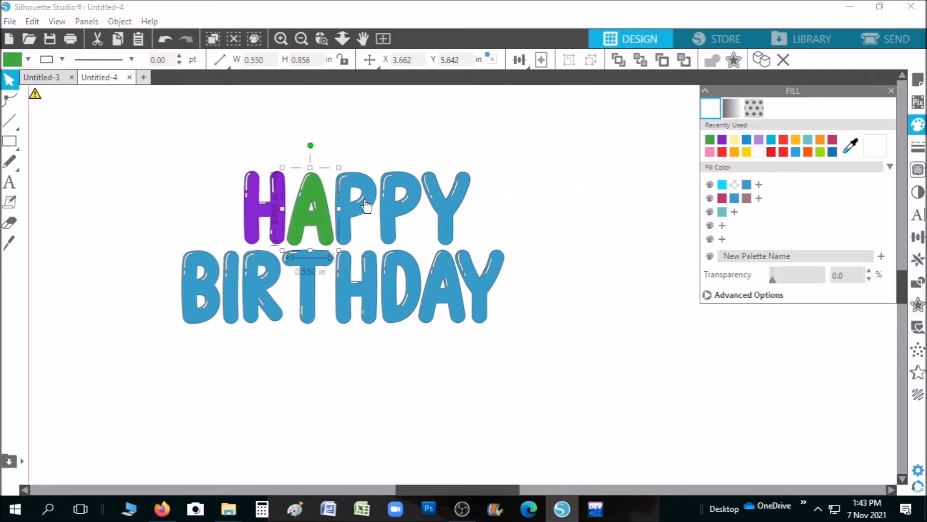
- Fill the first P of HAPPY with yellow-orange, the second P with light blue and the Y with orange-red
click(367, 207)
click(734, 152)
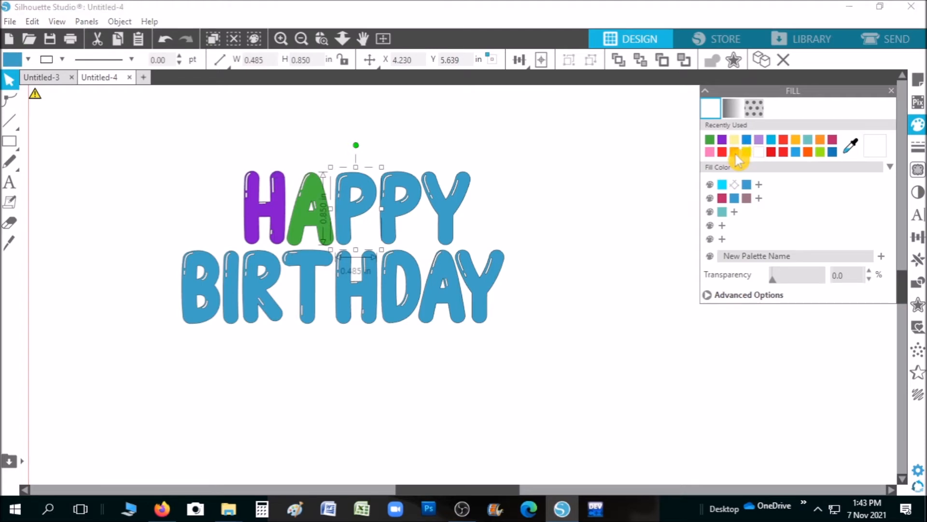
click(410, 204)
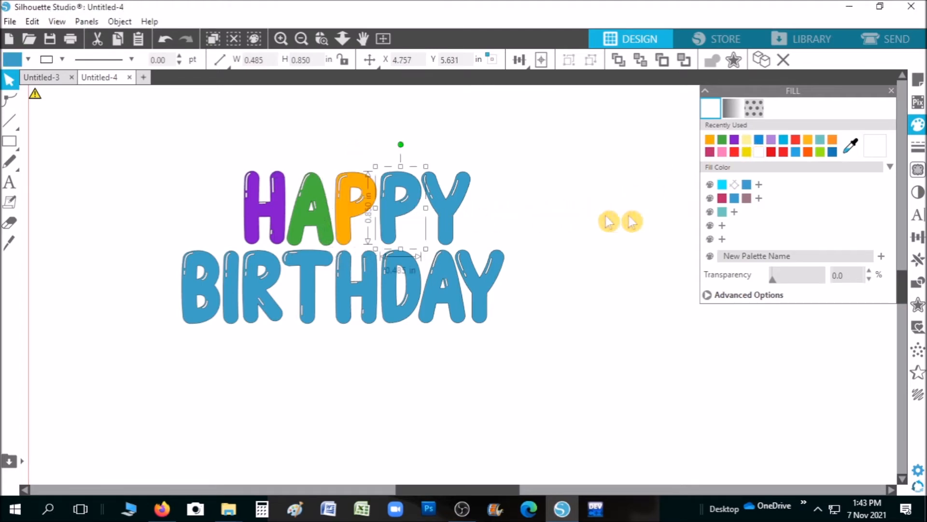
click(784, 140)
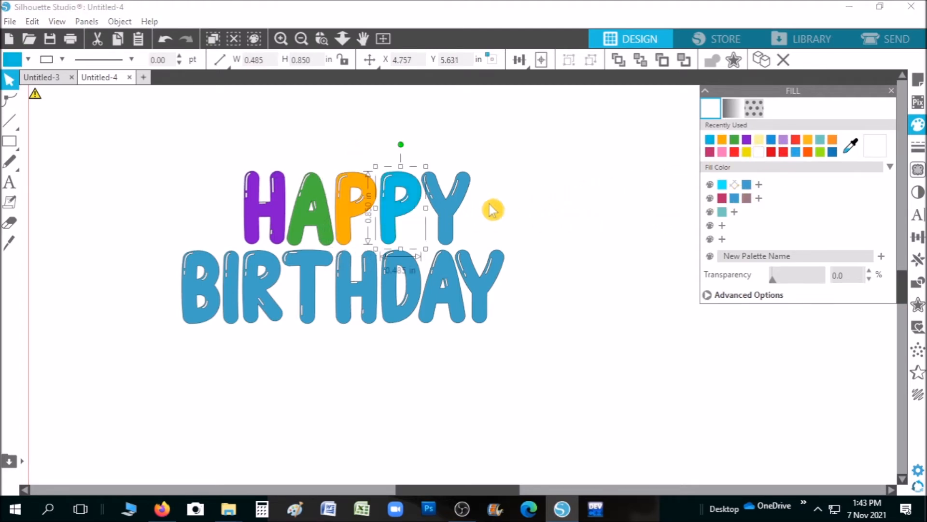
click(458, 204)
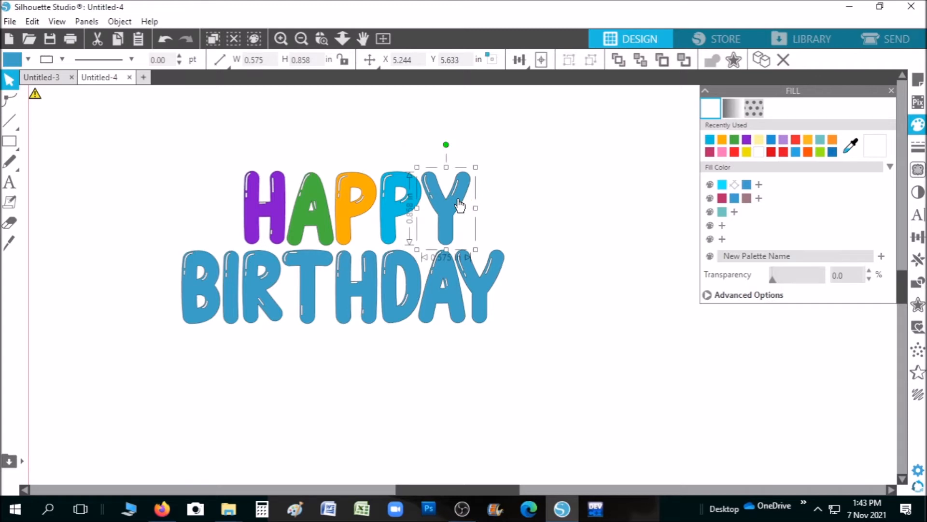
click(808, 152)
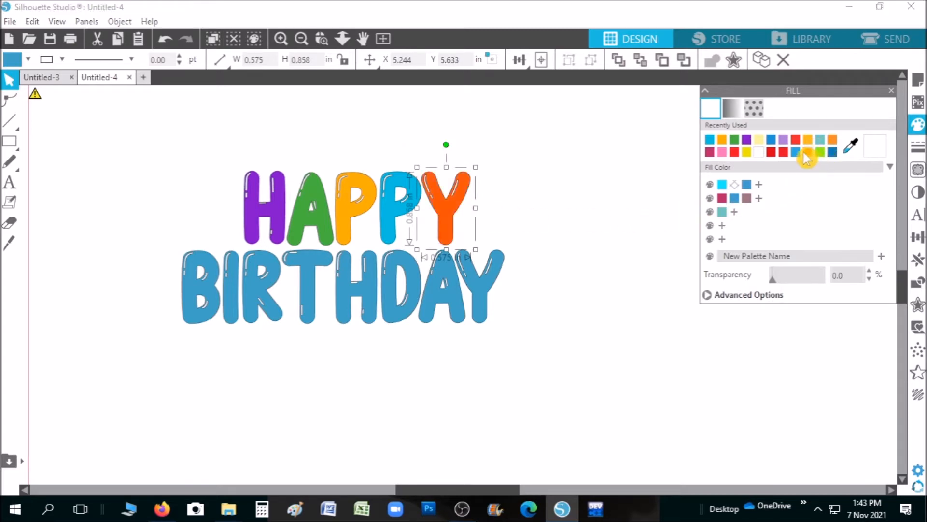
- Fill the B of BIRTHDAY with pink, the I with green and the R with teal
click(209, 300)
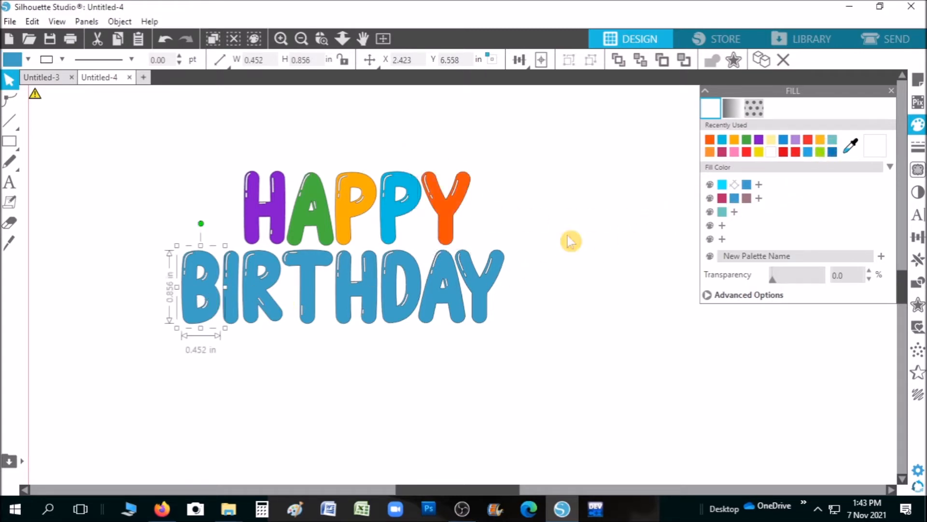
click(734, 152)
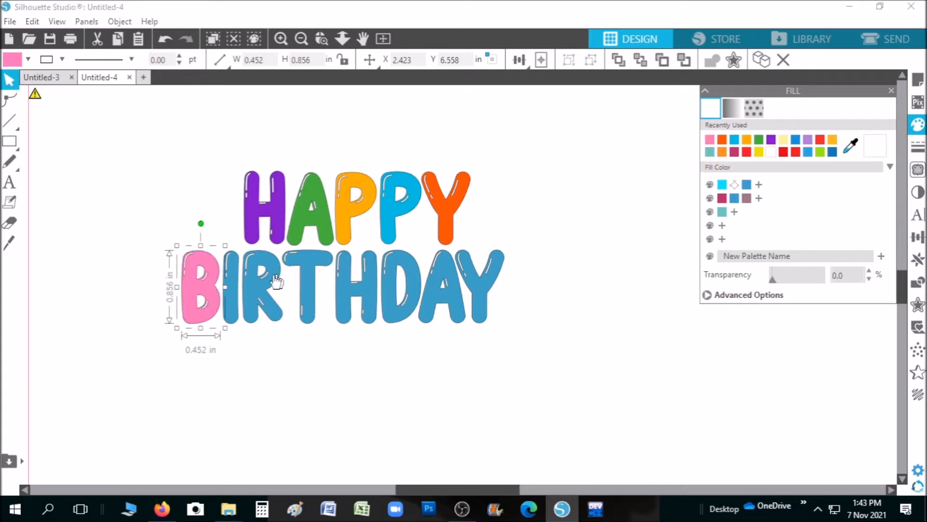
click(238, 283)
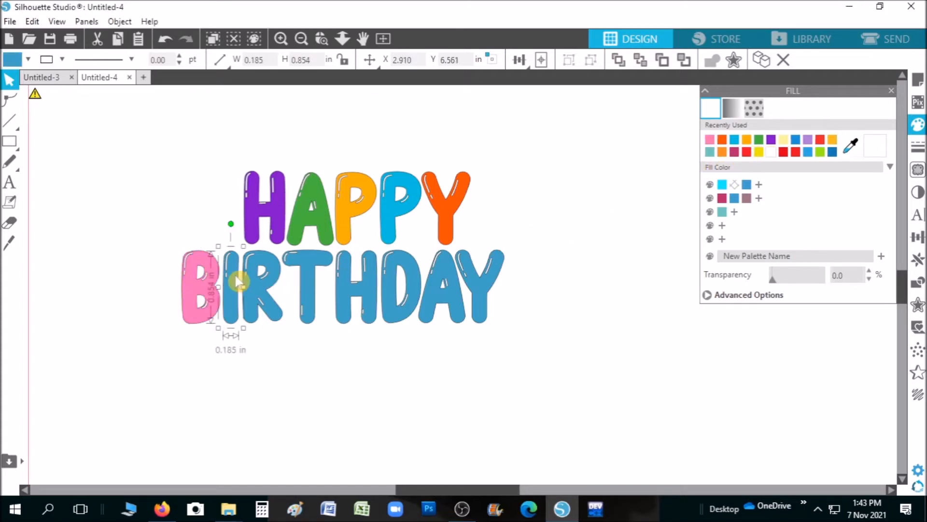
click(760, 141)
click(254, 297)
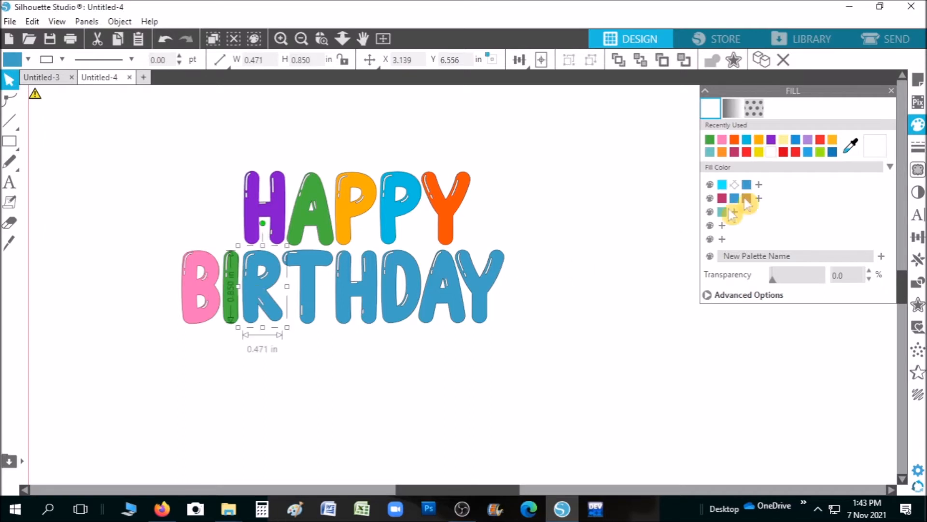
click(710, 152)
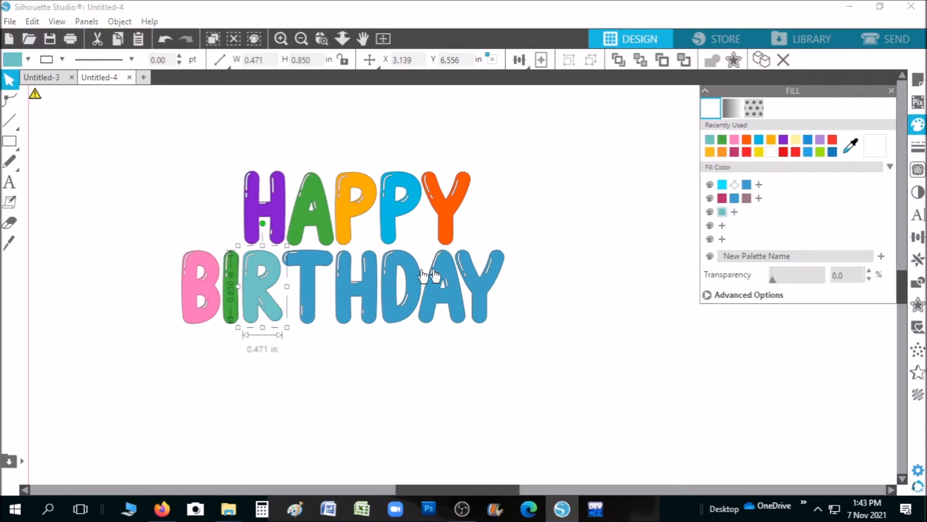
- Fill the T of BIRTHDAY with yellow, the H with red and the D with light purple
click(317, 263)
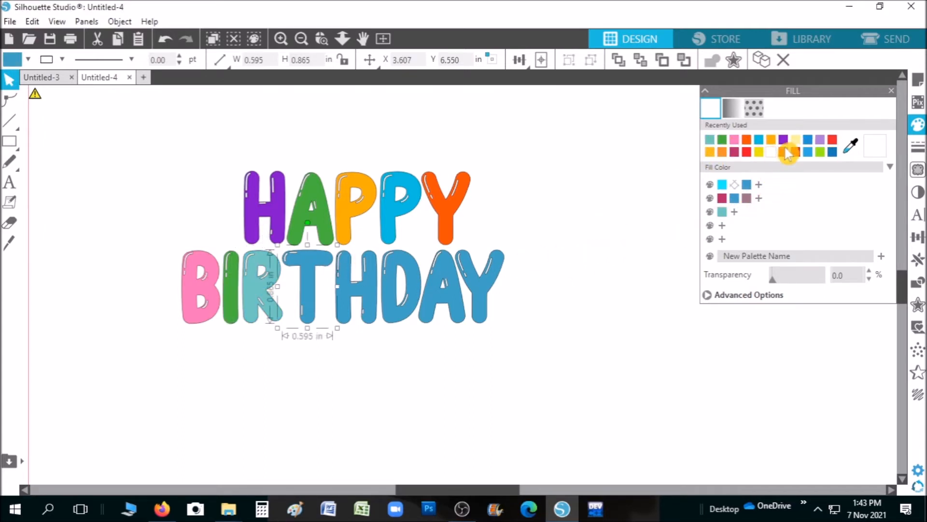
click(759, 152)
click(362, 289)
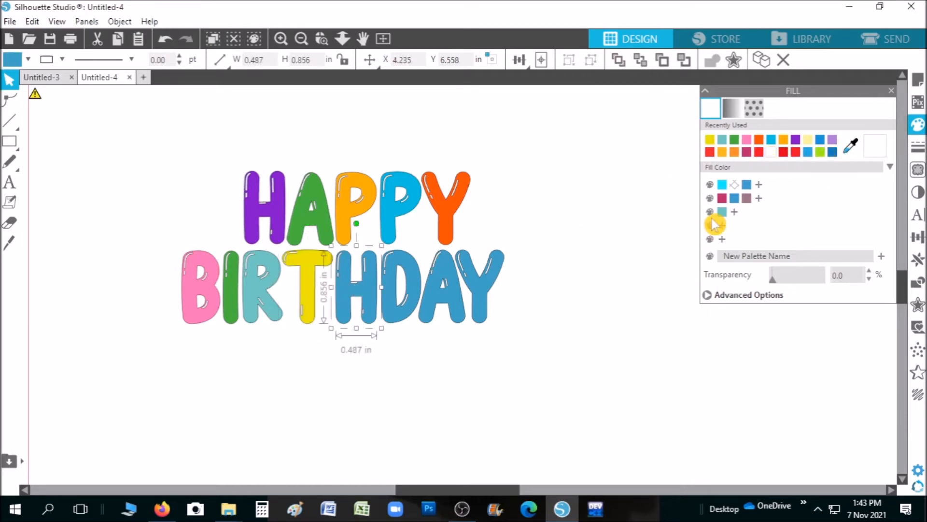
click(709, 155)
click(408, 297)
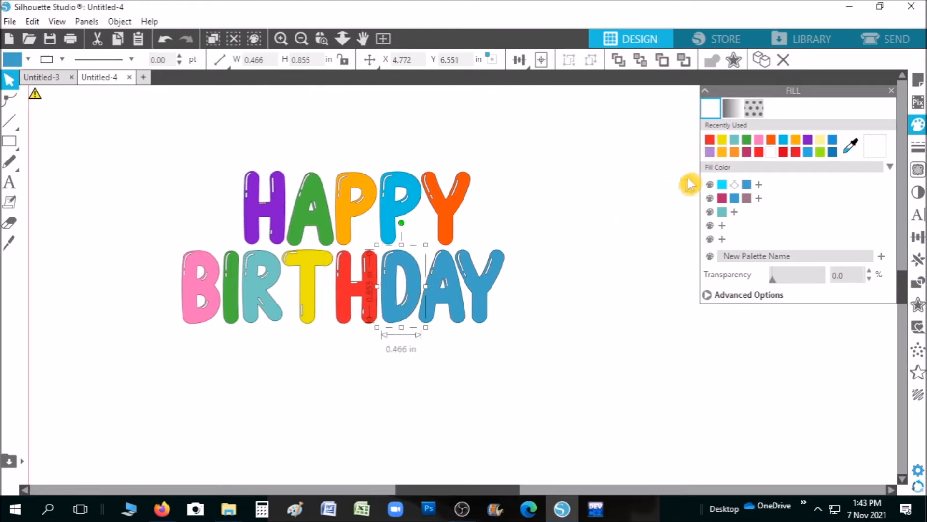
click(708, 151)
- Fill the A of BIRTHDAY with blue and the final Y with yellow-orange
click(447, 285)
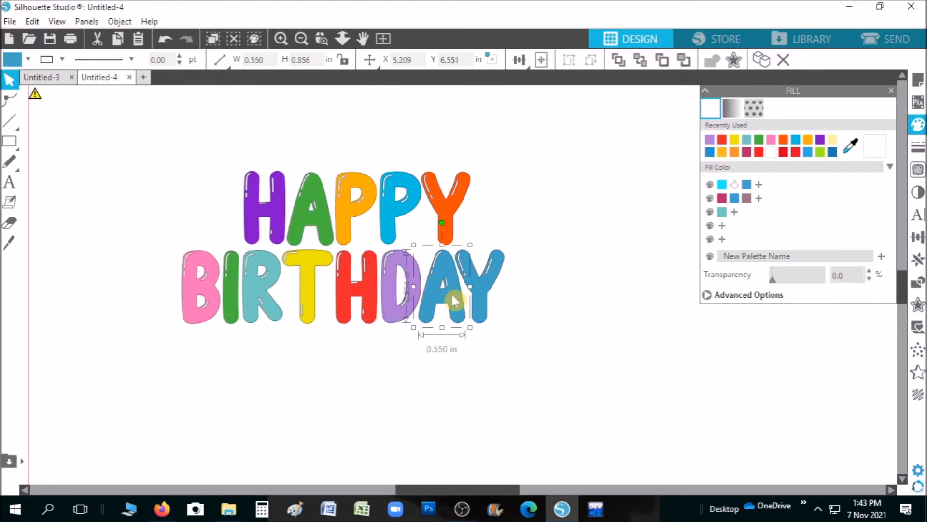
click(809, 151)
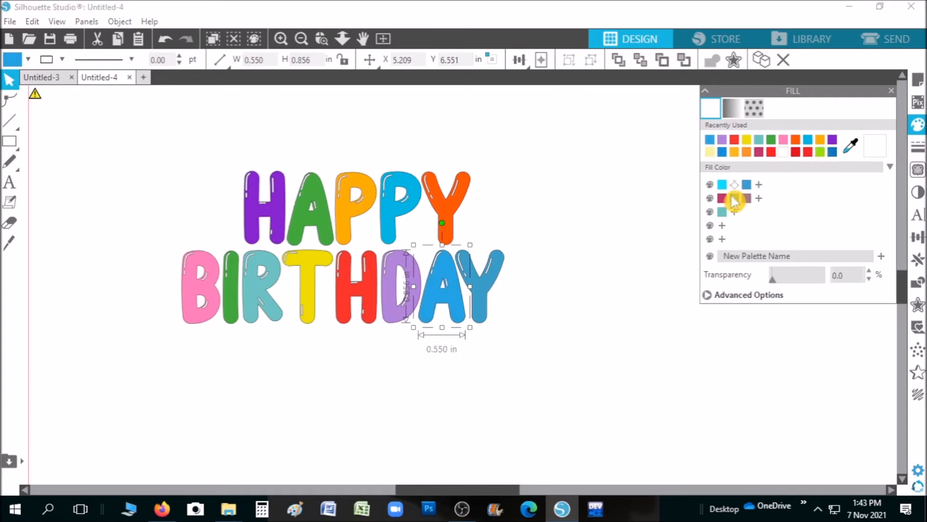
click(492, 276)
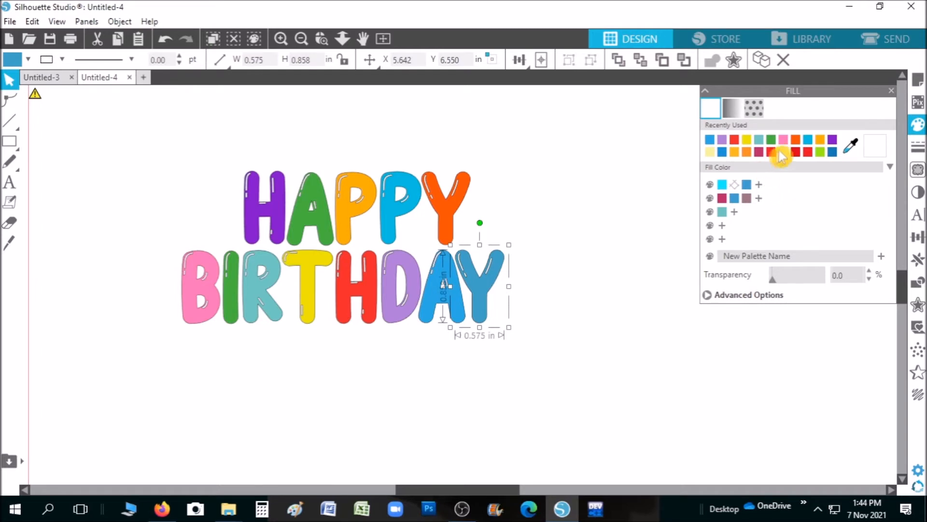
click(747, 151)
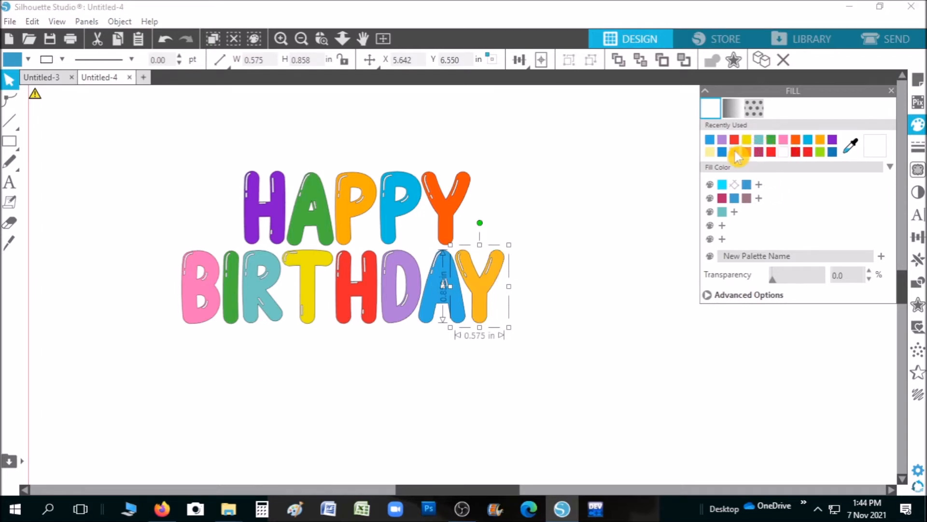
- Select all the letters of HAPPY BIRTHDAY and group them into one object
click(554, 223)
drag(190, 179, 513, 334)
right_click(365, 236)
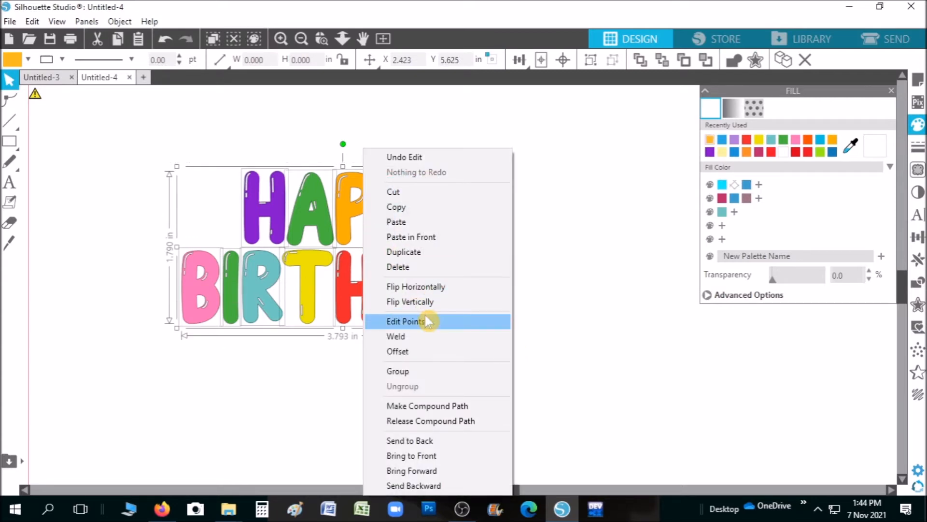
click(398, 371)
scroll(434, 324, down, 1)
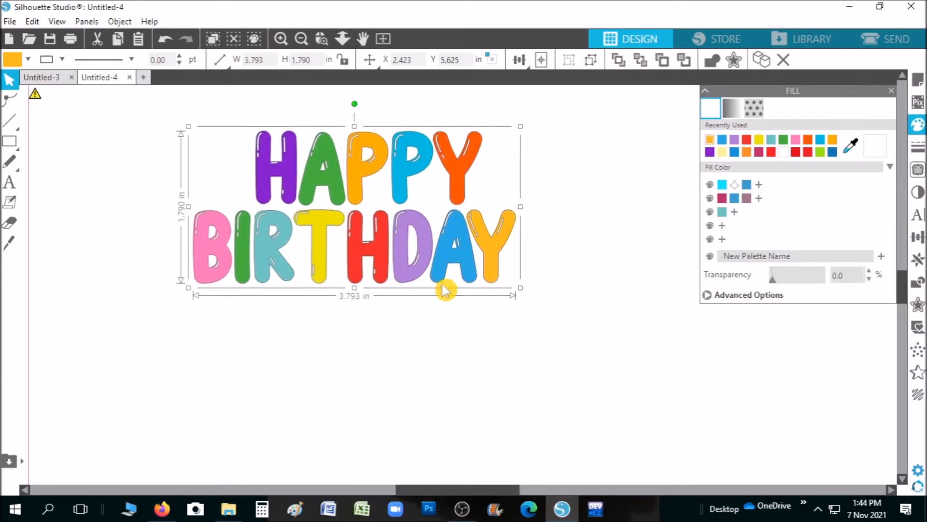
- Move the HAPPY BIRTHDAY lettering and the outlined 3 together near the page centre, with the 3 above the text
click(301, 39)
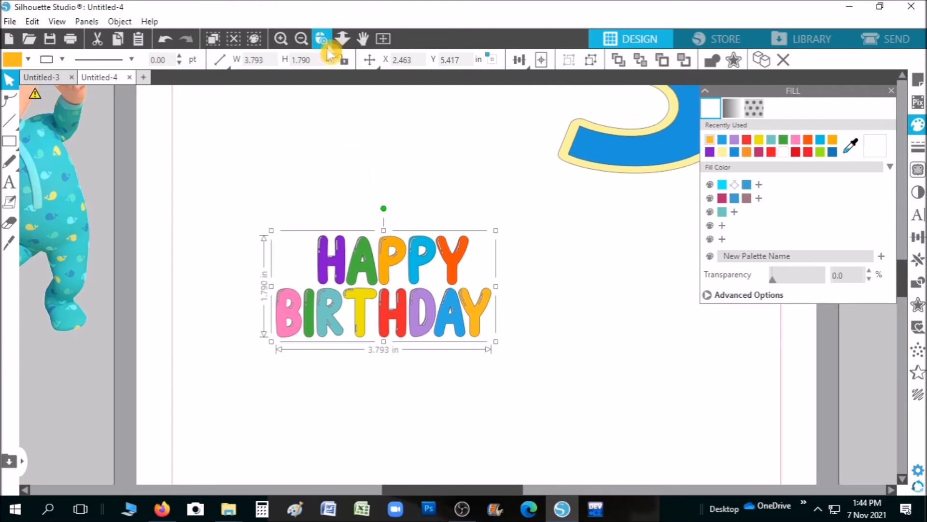
click(301, 38)
scroll(453, 326, up, 2)
drag(452, 326, 546, 361)
click(607, 298)
drag(599, 238, 491, 299)
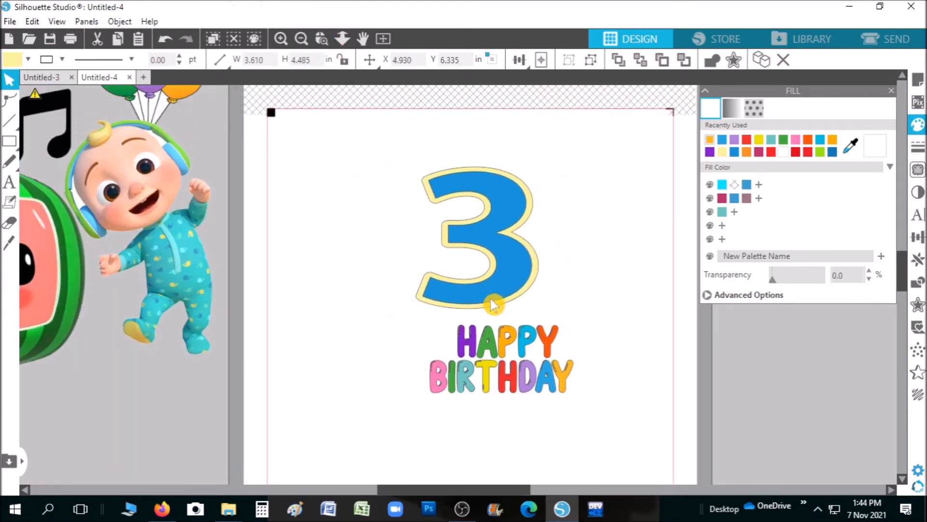
- Move the baby character from beside the page onto it, left of the number 3
scroll(517, 296, down, 1)
click(480, 288)
drag(152, 212, 344, 236)
click(280, 40)
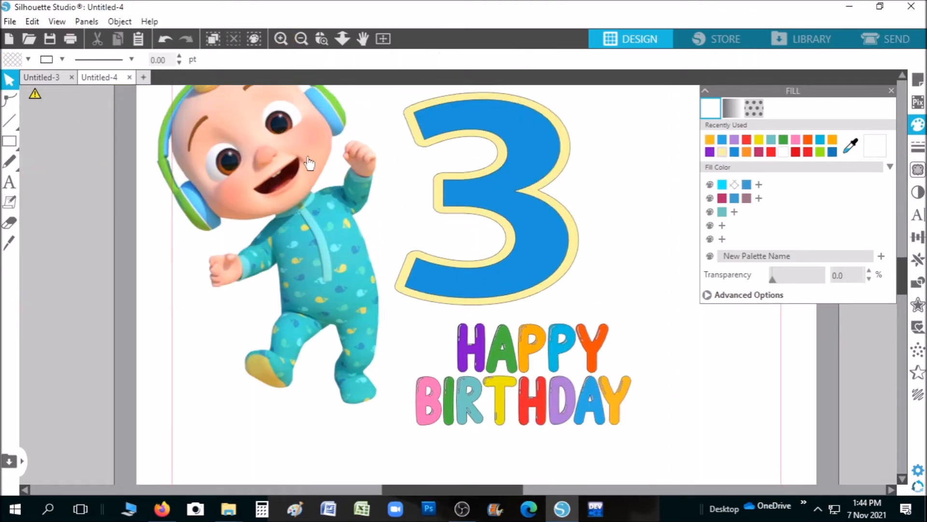
- Flip the baby character horizontally and shift it slightly toward the number 3
click(295, 247)
right_click(296, 247)
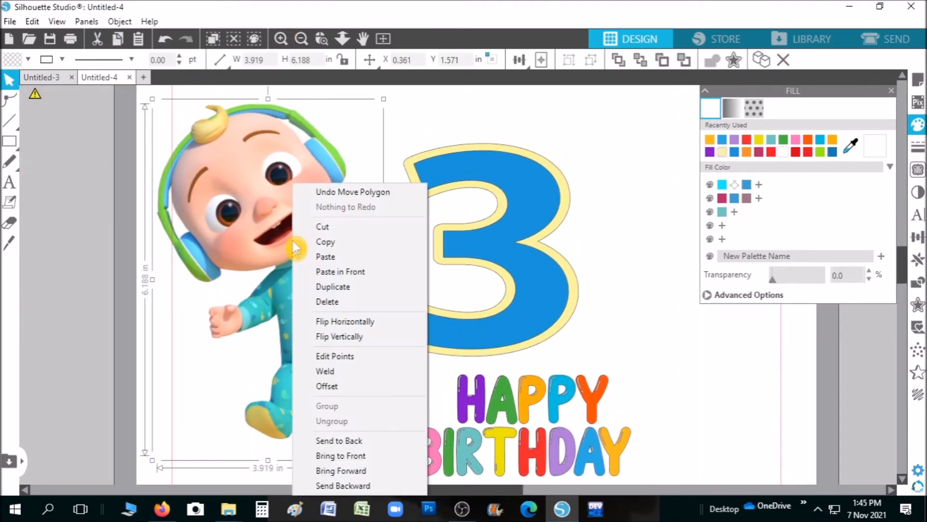
click(377, 322)
mouse_move(323, 211)
mouse_down()
mouse_move(345, 192)
mouse_move(341, 208)
mouse_up()
- Move the watermelon character with the ladybug to the right of the number 3
click(301, 38)
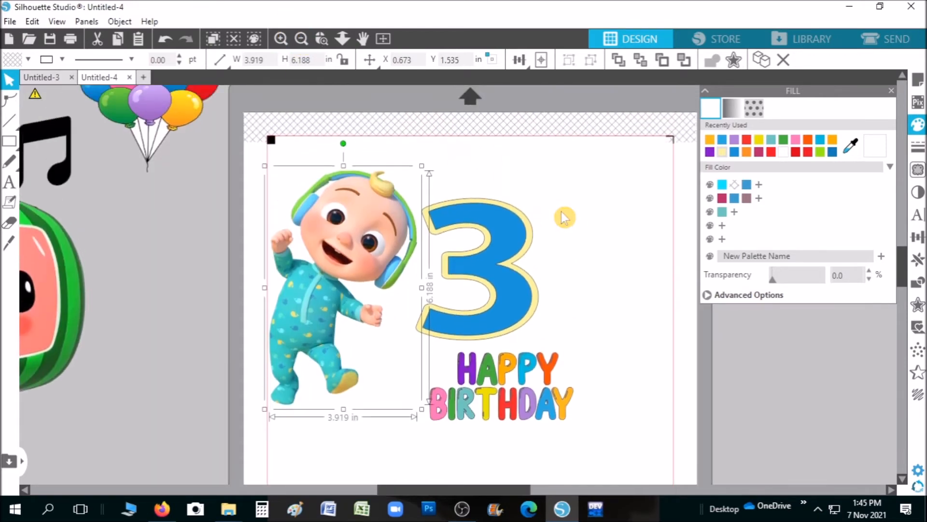
drag(48, 285, 739, 264)
- Enlarge the outlined 3 to about 4.67 in wide by 5.42 in high and place it between the baby and the watermelon
click(513, 323)
drag(481, 358, 482, 394)
drag(411, 292, 372, 292)
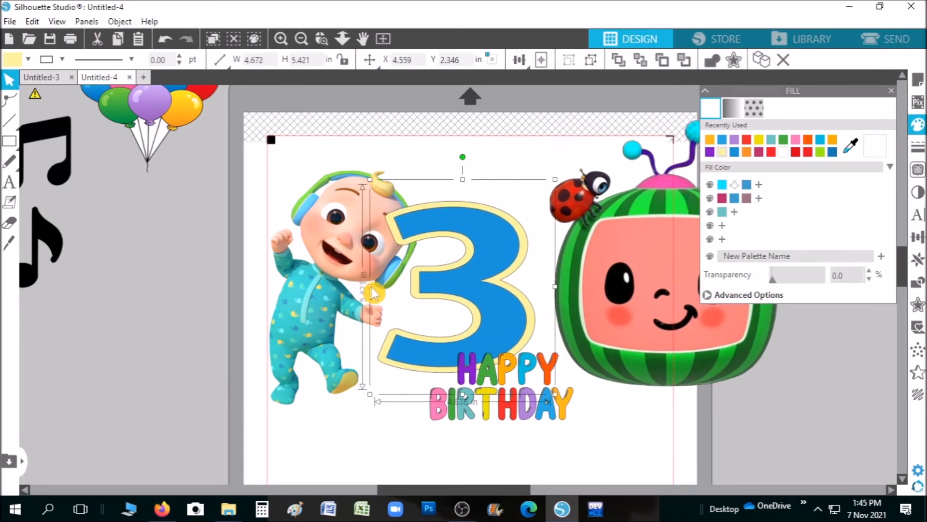
drag(497, 310, 512, 303)
- Move the baby character so its head overlaps the 3 and bring it to the front
click(277, 347)
drag(276, 347, 309, 332)
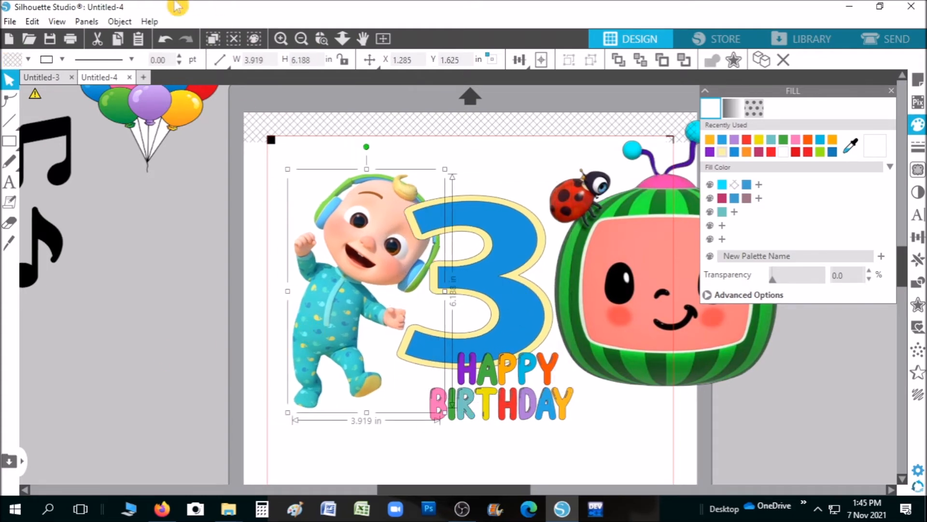
click(275, 44)
scroll(321, 278, down, 1)
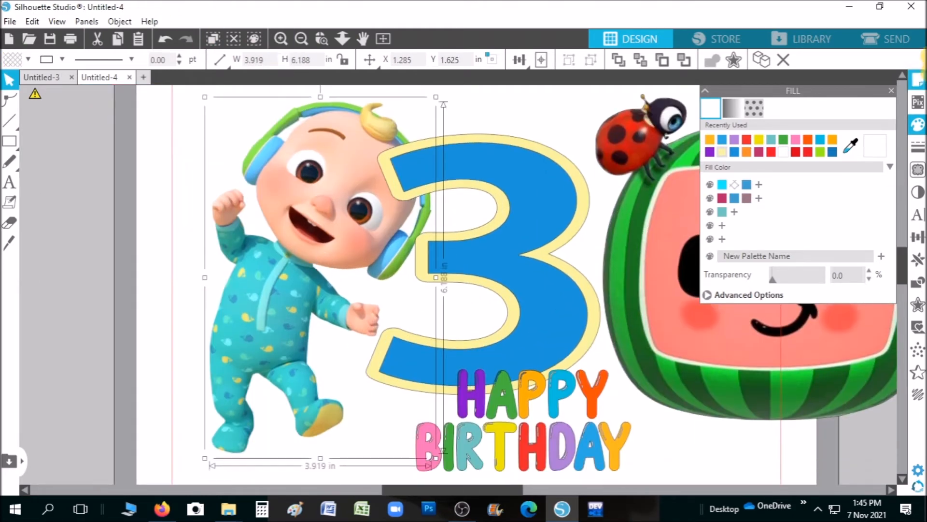
click(892, 90)
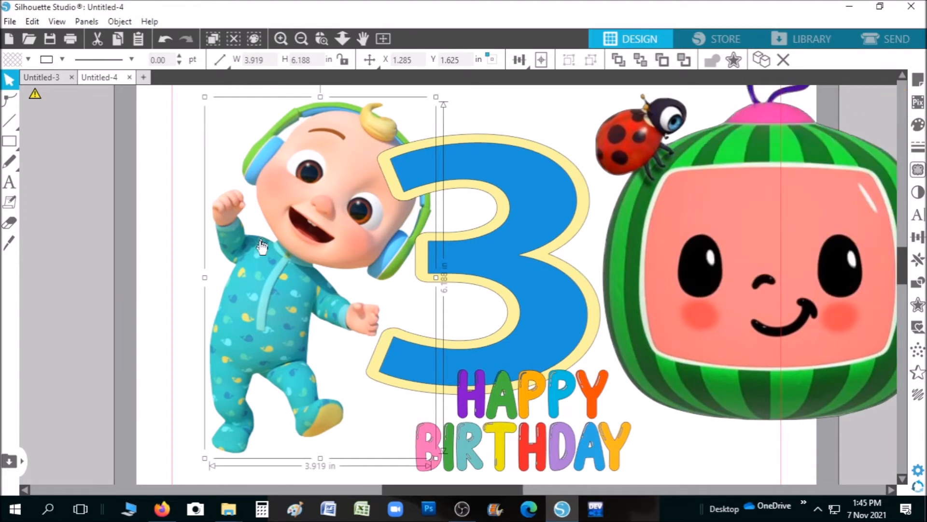
right_click(297, 219)
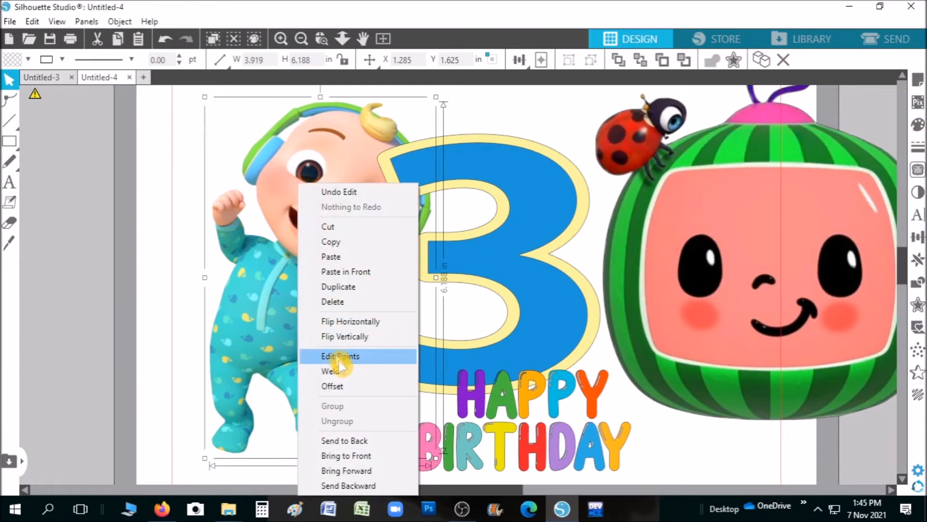
click(378, 455)
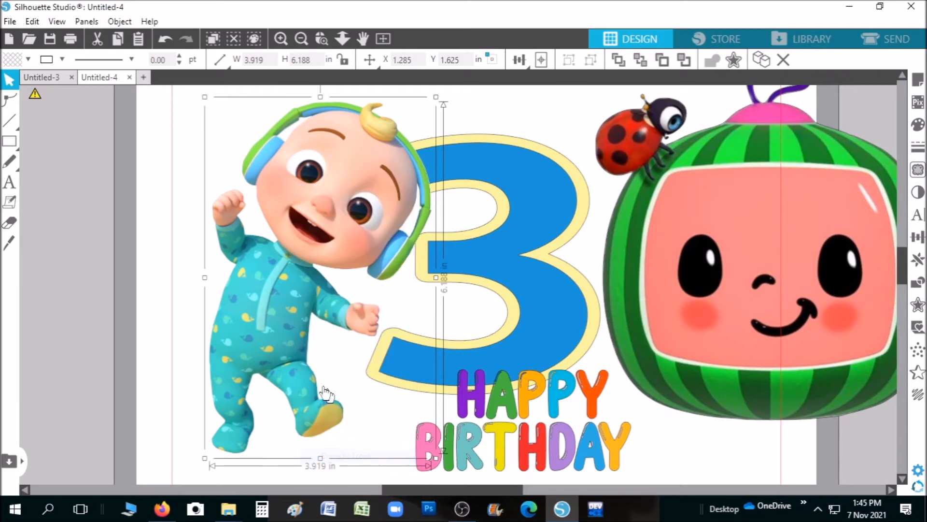
click(300, 38)
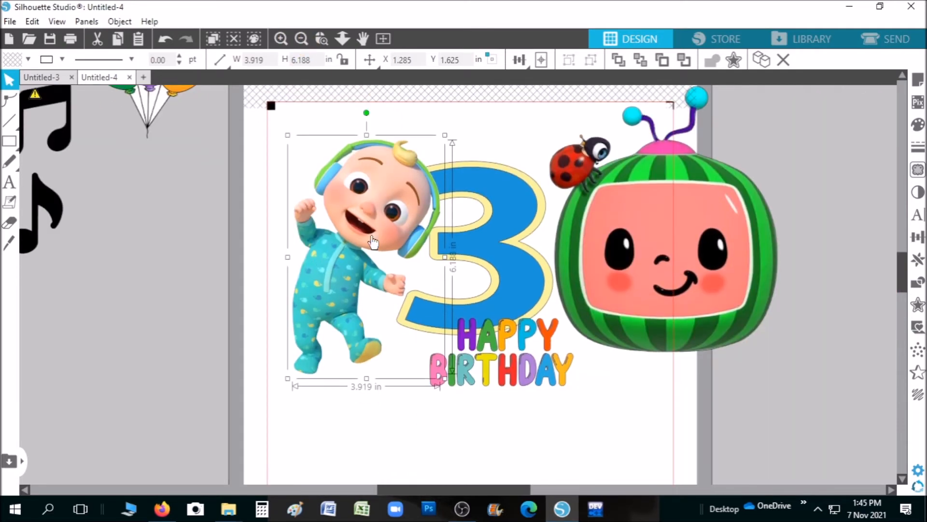
- Shrink the baby character to about 2.86 in wide by 4.30 in high, tilted slightly counterclockwise, with its head overlapping the 3
drag(364, 222, 400, 237)
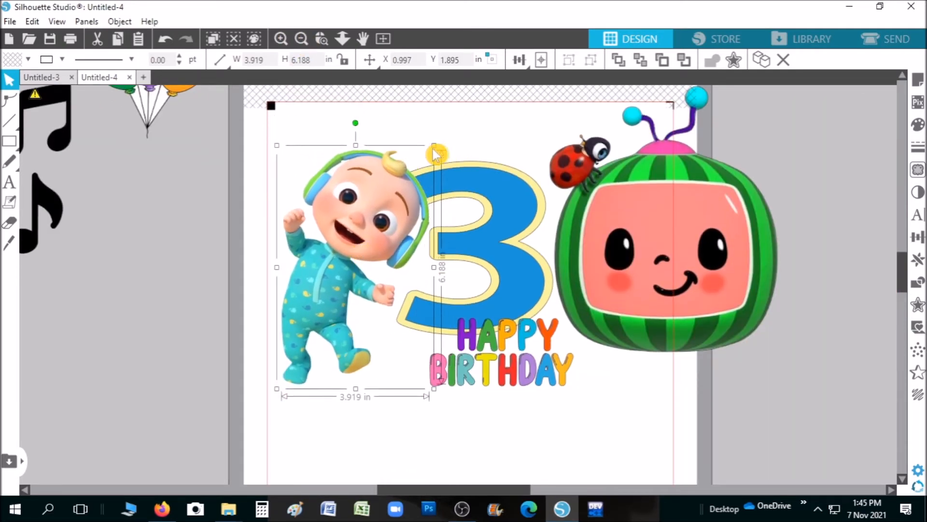
drag(435, 144, 400, 179)
drag(337, 268, 360, 242)
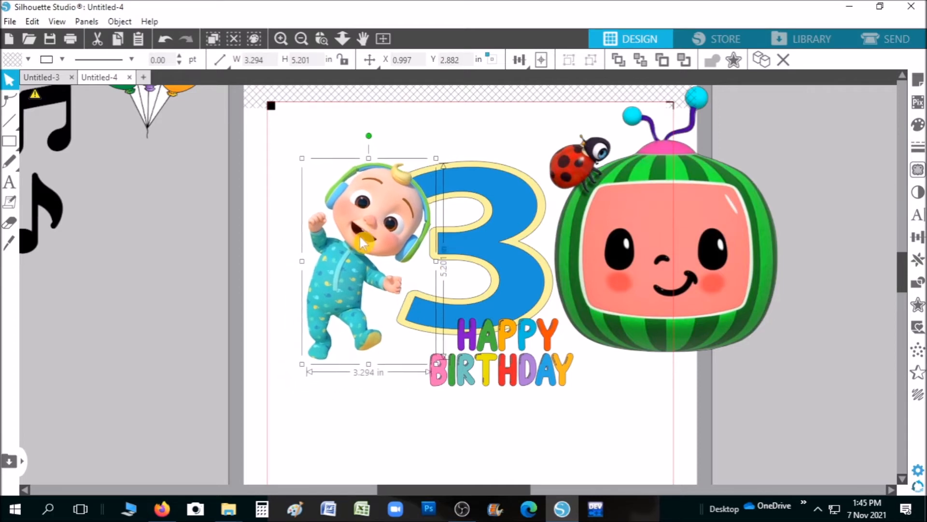
drag(365, 133, 343, 121)
drag(356, 237, 352, 264)
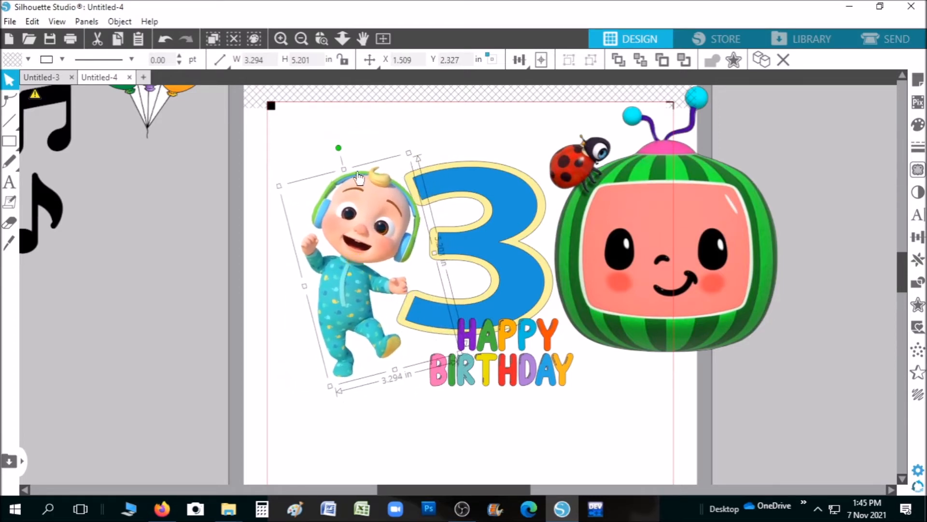
drag(345, 170, 352, 202)
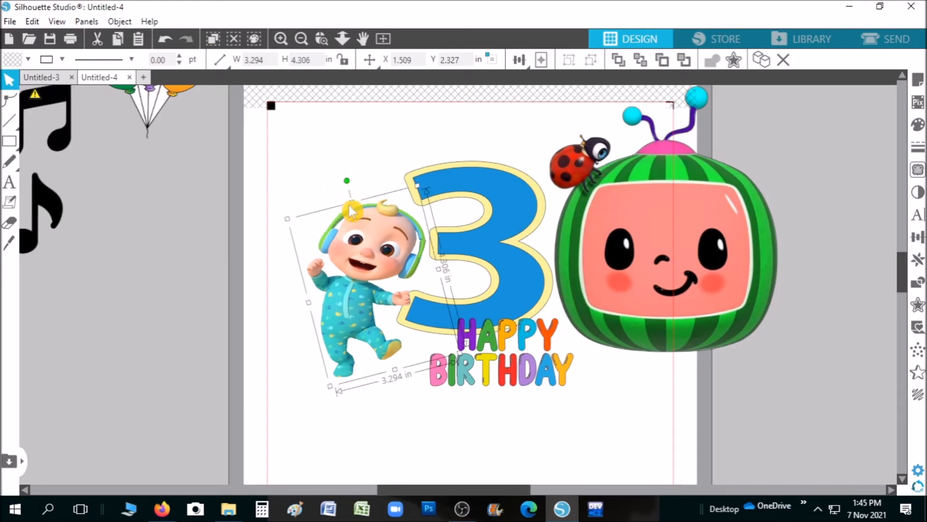
drag(438, 269, 422, 271)
drag(343, 307, 363, 285)
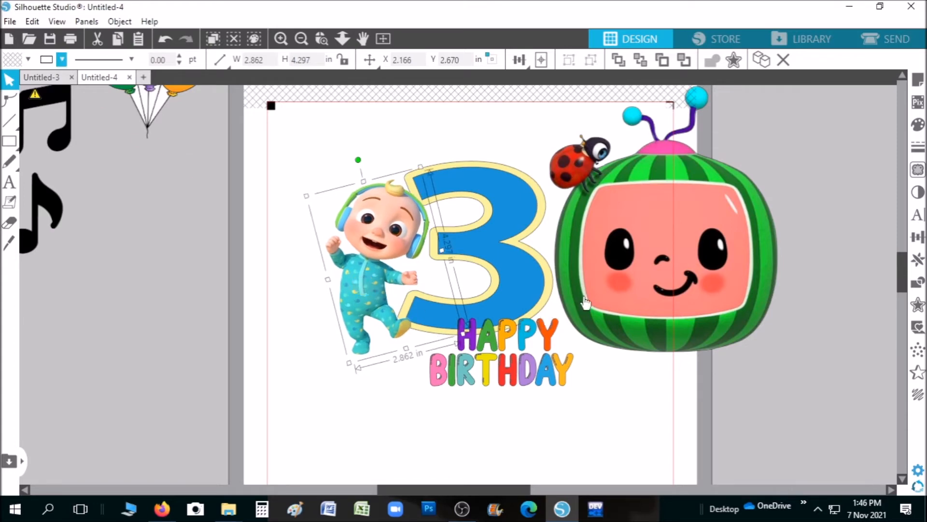
- Move the HAPPY BIRTHDAY lettering aside and shrink the watermelon character to about 3.11 by 3.62 in beside the 3
click(645, 290)
drag(507, 382, 287, 444)
click(492, 370)
click(633, 326)
drag(741, 156, 721, 261)
drag(769, 177, 703, 300)
drag(614, 371, 636, 266)
- Place the HAPPY BIRTHDAY lettering directly below the 3 and enlarge it to about 5.88 in wide by 2.06 in high
drag(301, 415, 482, 394)
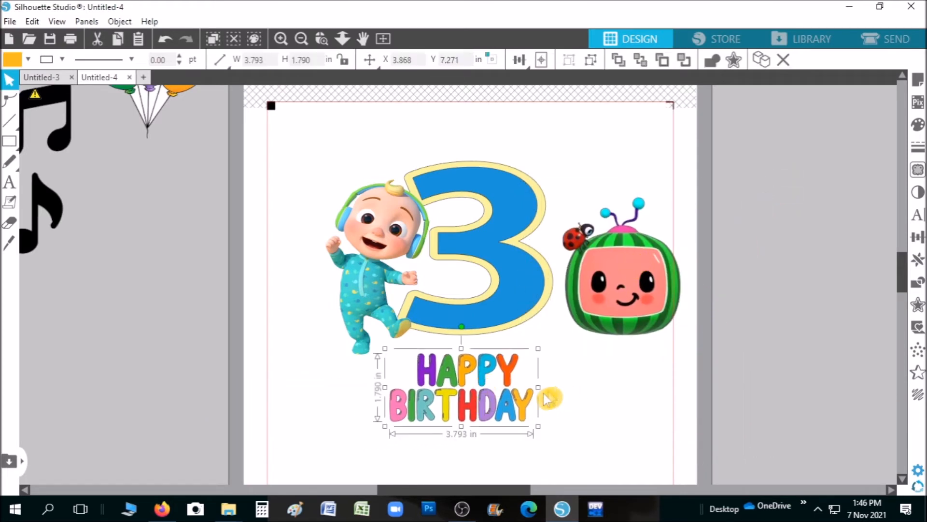
mouse_move(539, 387)
mouse_down()
mouse_move(621, 390)
mouse_move(532, 391)
mouse_up()
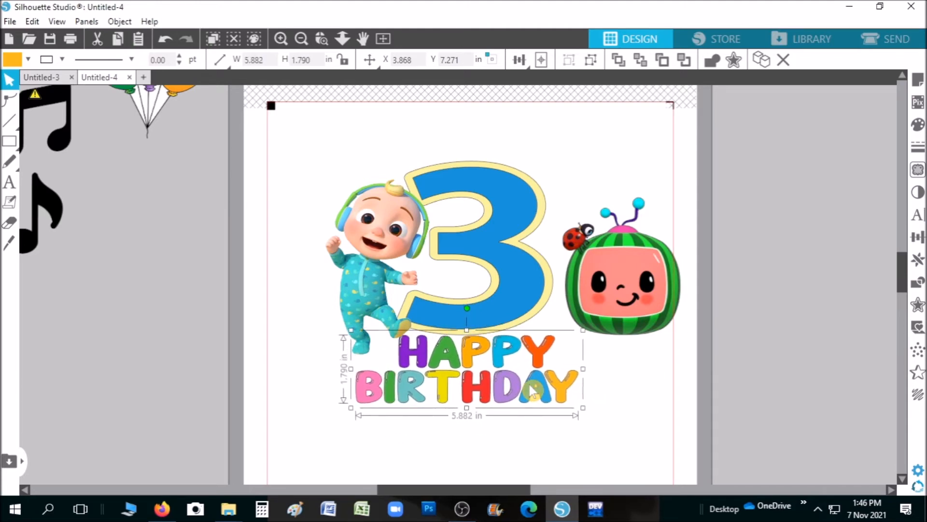
key(Left)
drag(468, 407, 471, 423)
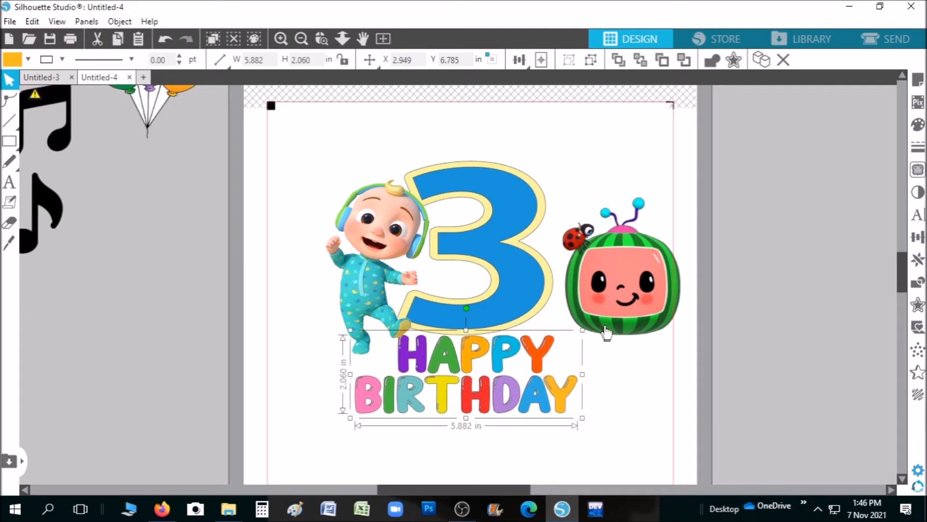
- Tilt the watermelon character clockwise and place it against the right end of the HAPPY BIRTHDAY lettering
drag(605, 333, 597, 363)
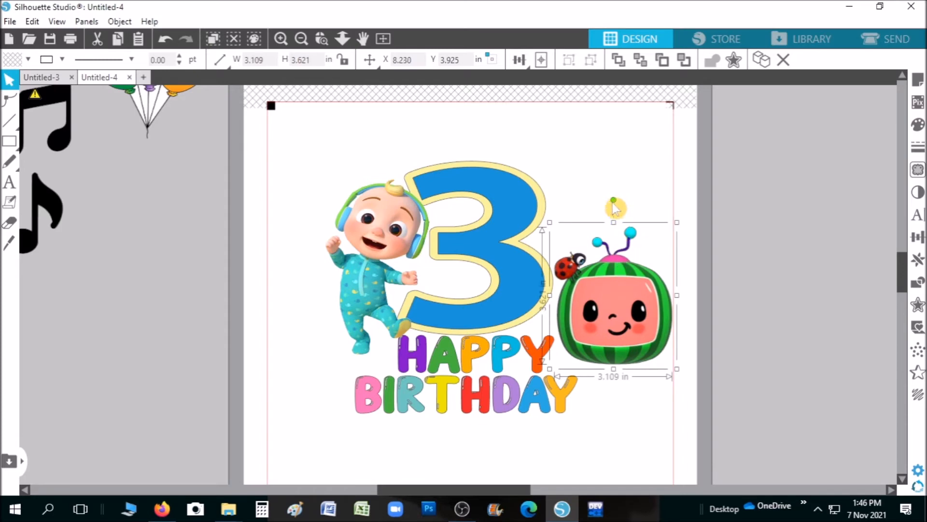
drag(612, 200, 649, 223)
drag(617, 351, 634, 354)
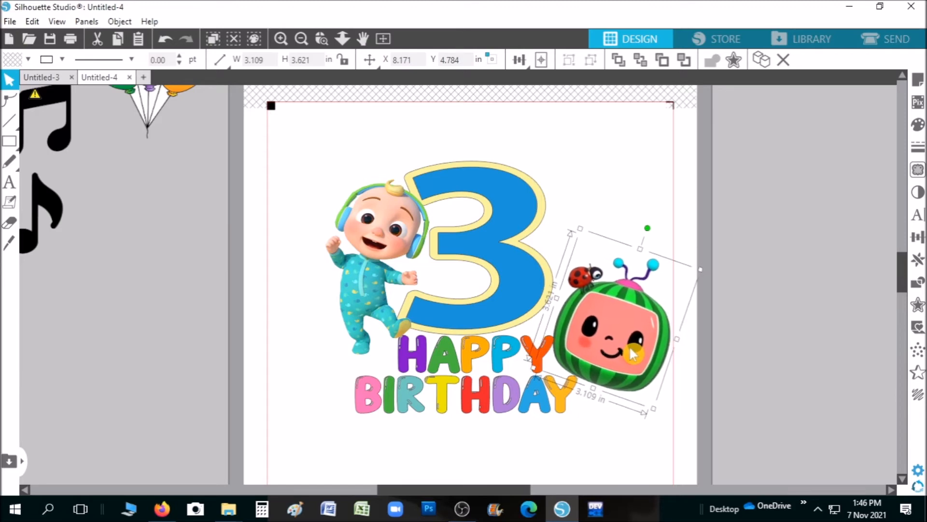
click(627, 447)
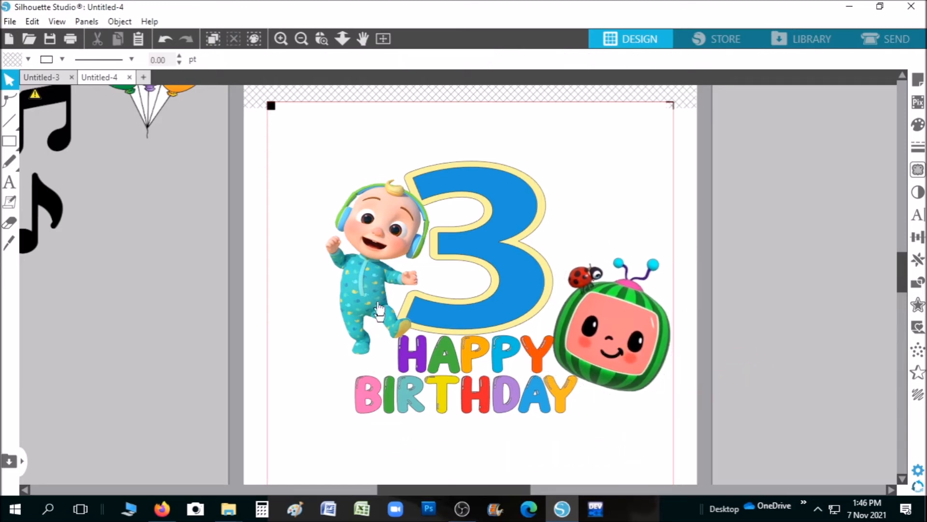
- Bring the balloon bunch onto the page, shrink it to about 2.41 by 2.92 in, and place it above the watermelon
click(379, 296)
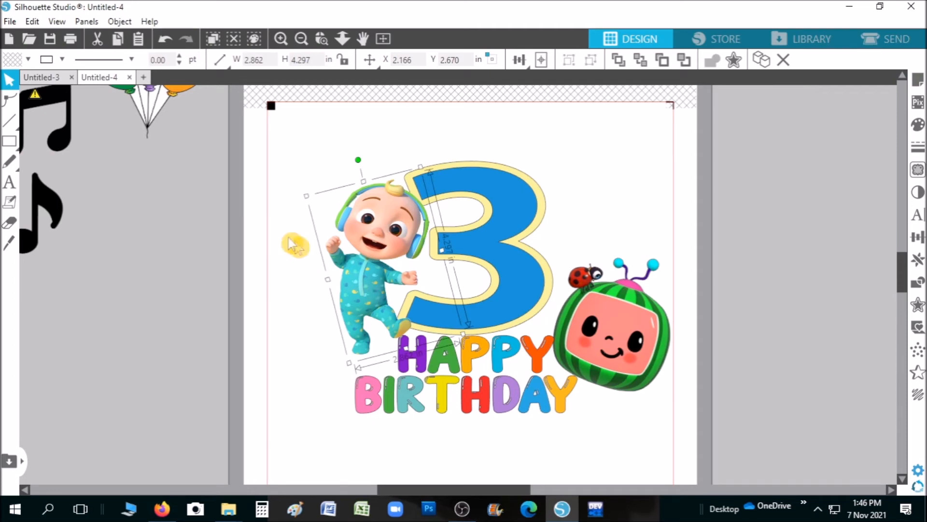
drag(159, 121, 635, 225)
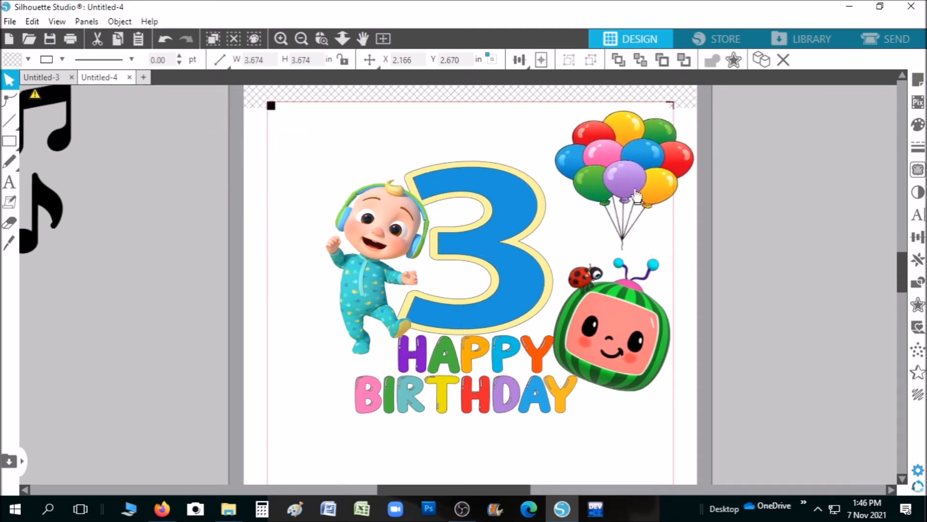
drag(698, 107, 671, 135)
drag(669, 196, 650, 196)
drag(615, 170, 583, 197)
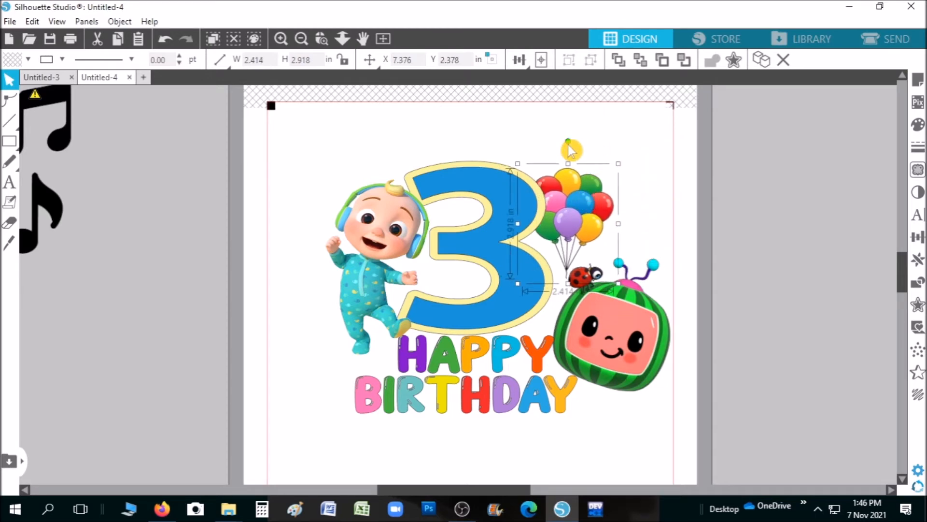
- Tilt the balloons clockwise and enlarge them to about 2.80 by 3.64 in, tucked between the 3 and the watermelon
drag(569, 146, 600, 150)
drag(584, 203, 582, 227)
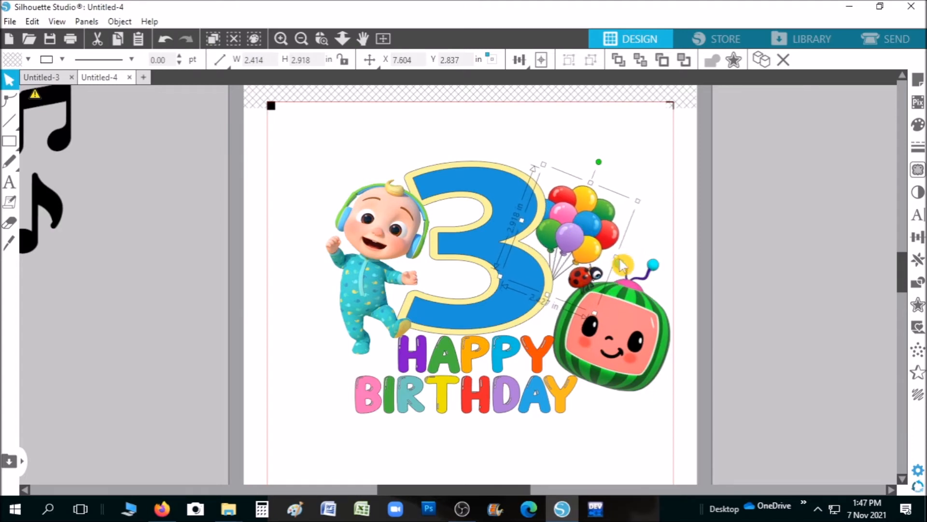
drag(620, 264, 633, 269)
drag(597, 187, 594, 161)
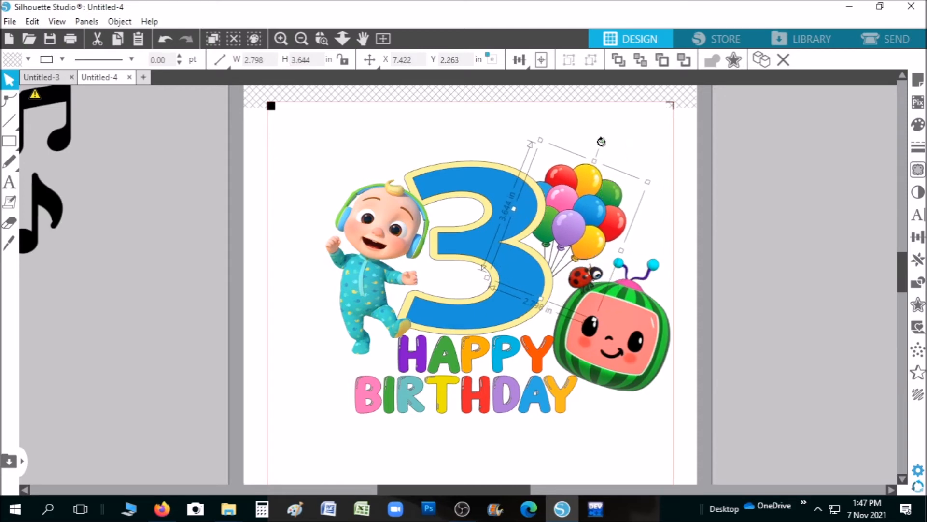
drag(571, 237, 586, 247)
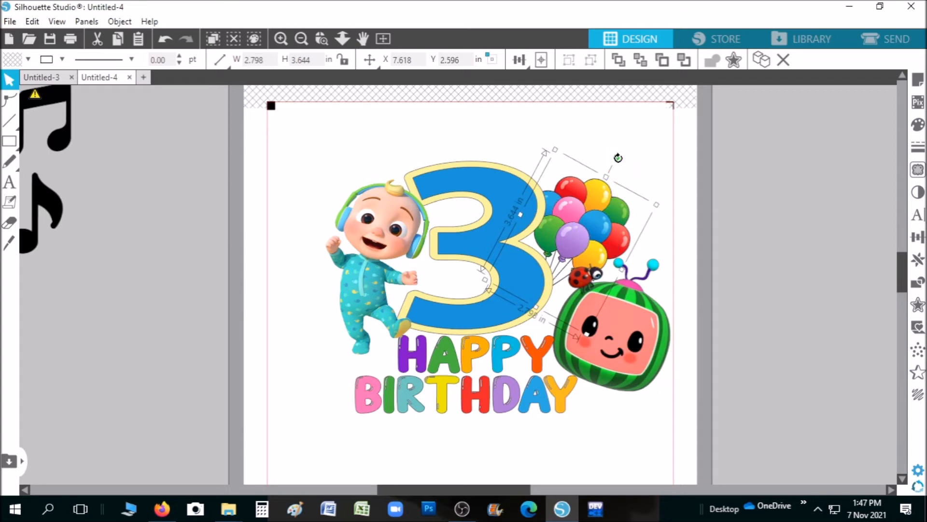
drag(618, 158, 610, 155)
drag(579, 241, 580, 240)
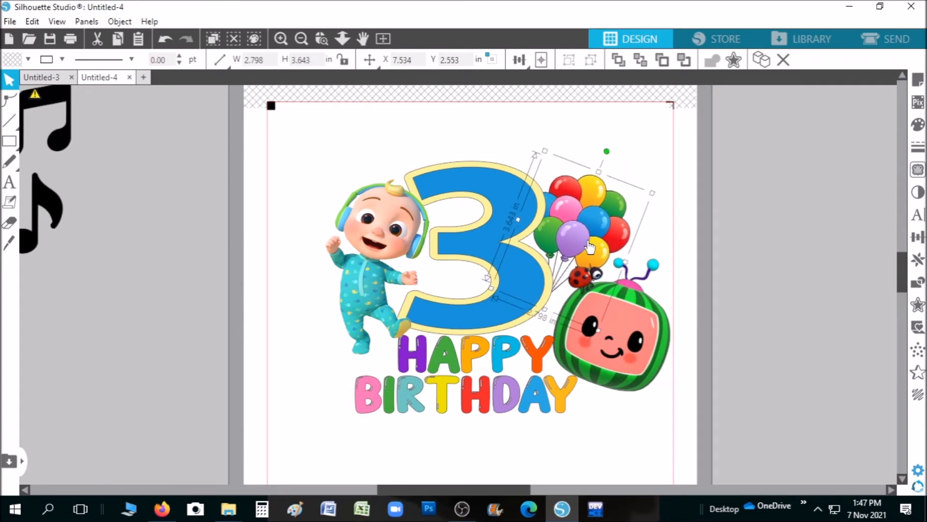
- Move the watermelon character up against the 3 so it overlaps the balloon strings, and bring it to the front
click(646, 363)
drag(647, 364, 642, 338)
click(664, 390)
click(635, 350)
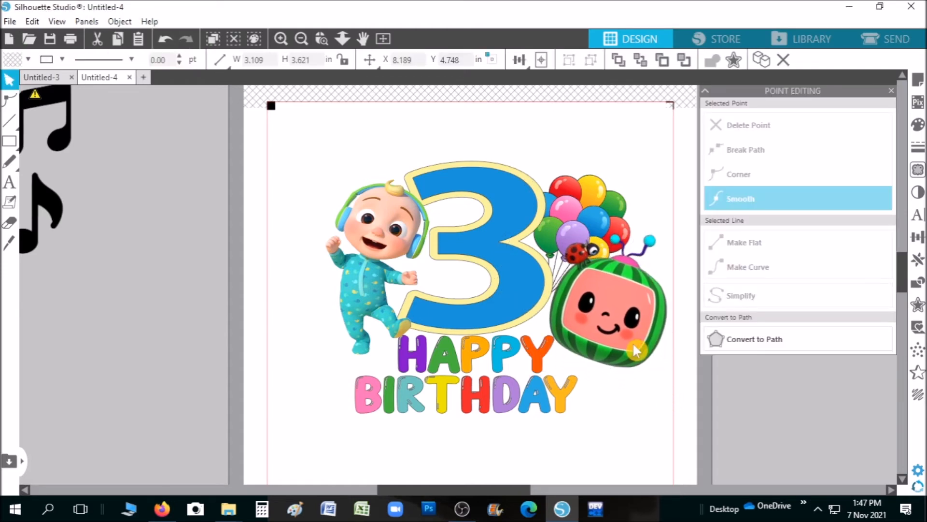
drag(635, 351, 582, 311)
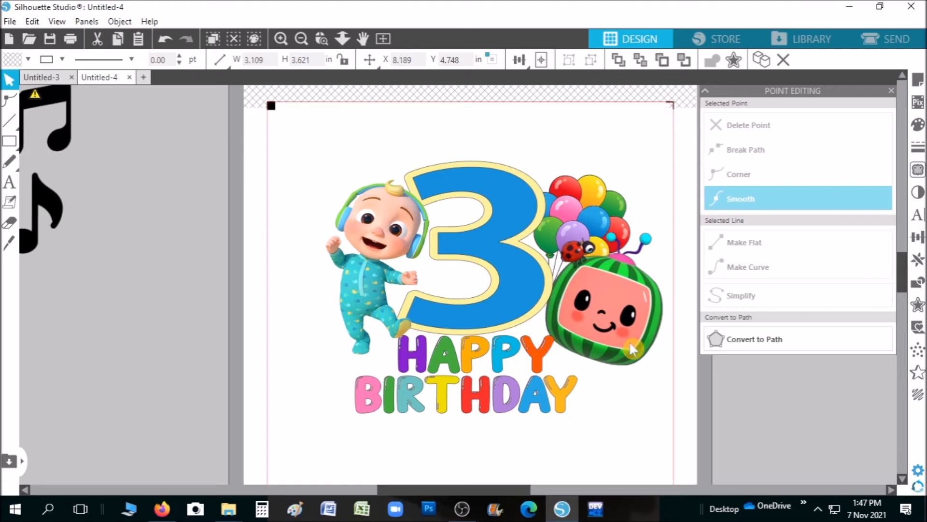
right_click(580, 318)
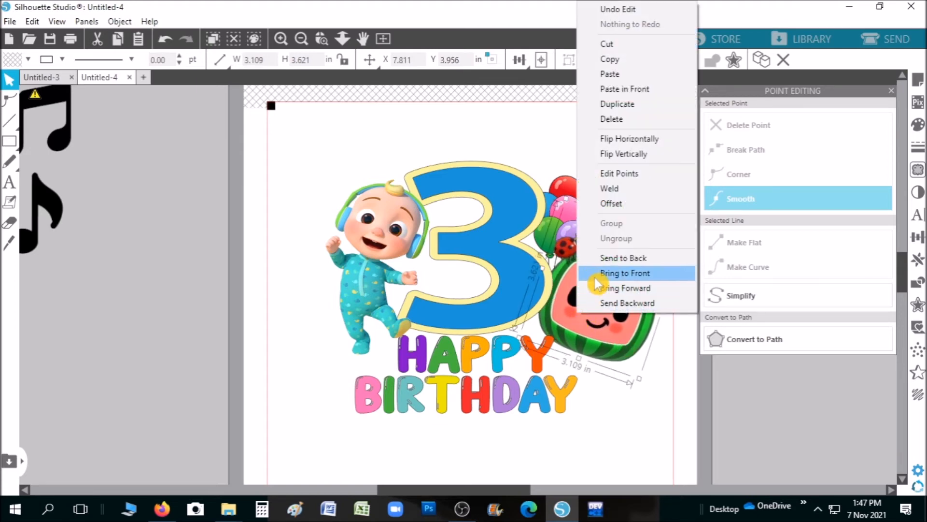
click(646, 272)
drag(605, 334, 603, 330)
click(615, 406)
- Raise the balloons above the watermelon, tilt them further clockwise, and enlarge them to about 3.18 by 4.25 in
drag(594, 195, 592, 165)
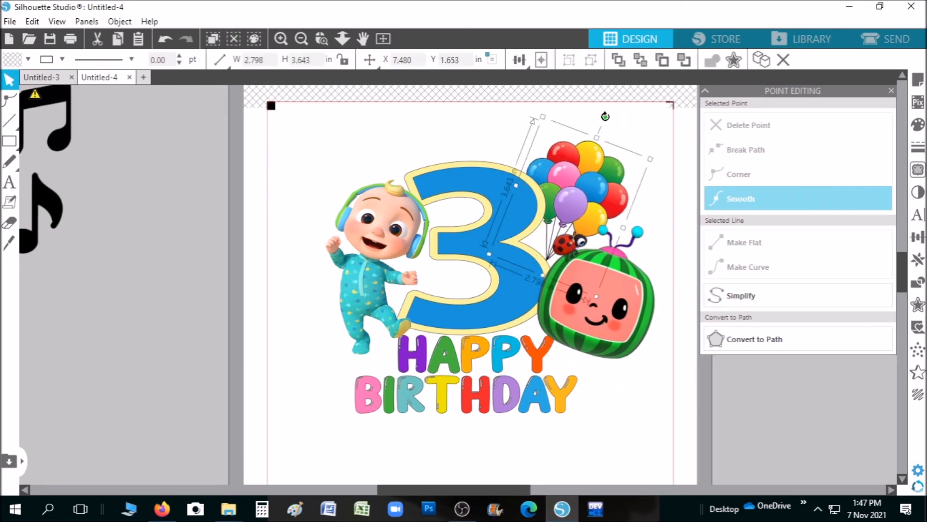
drag(605, 116, 591, 183)
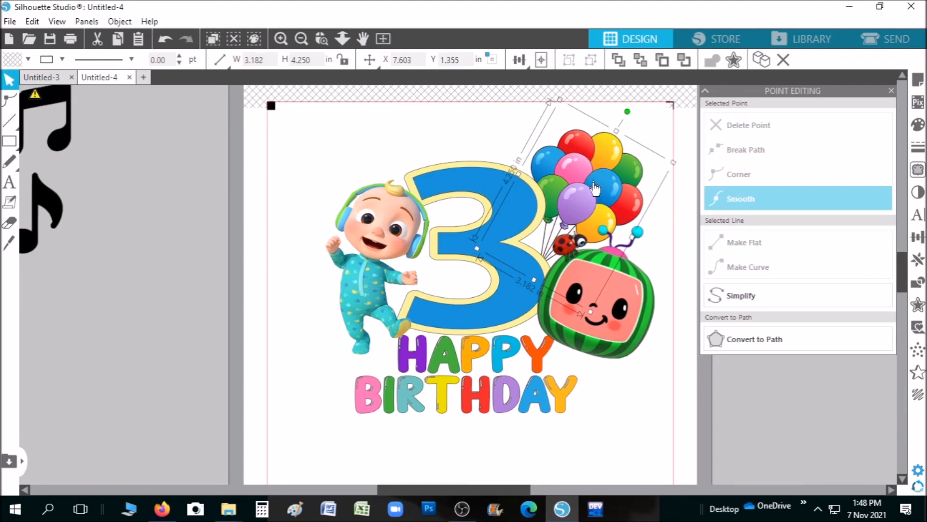
click(100, 198)
- Bring both music notes onto the page and shrink the double note to about 1.47 by 1.57 in below the watermelon
drag(60, 150, 307, 394)
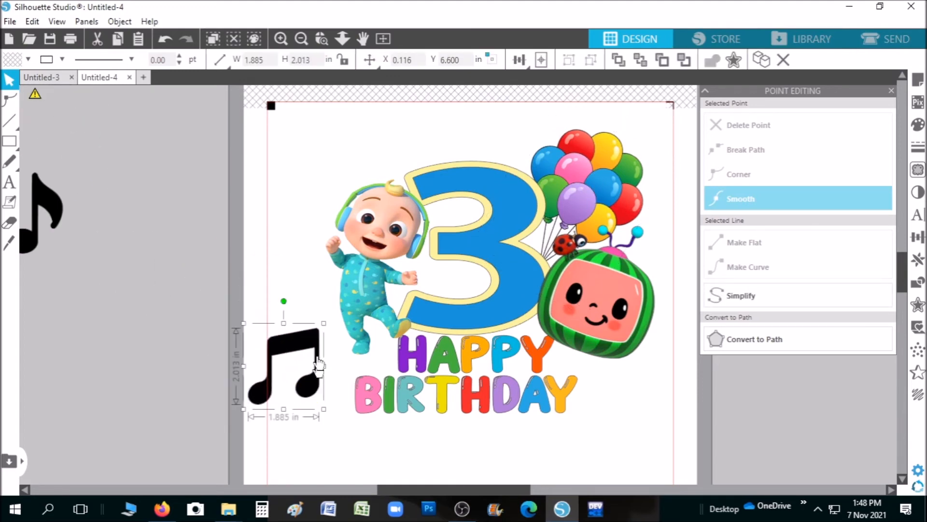
drag(56, 215, 289, 293)
drag(314, 345, 626, 384)
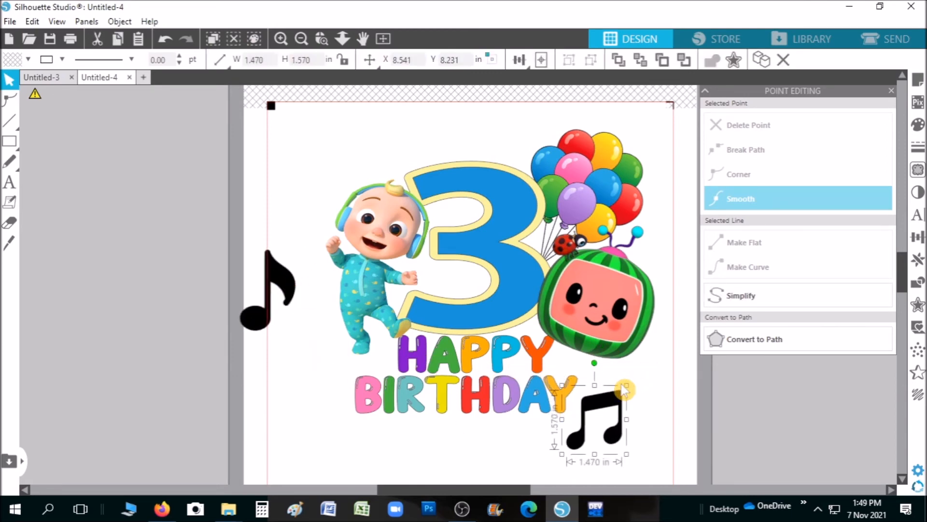
- Tilt the double music note clockwise beside the Y of BIRTHDAY, shrink it to about 1.33 by 1.42 in, and fill it purple
click(281, 39)
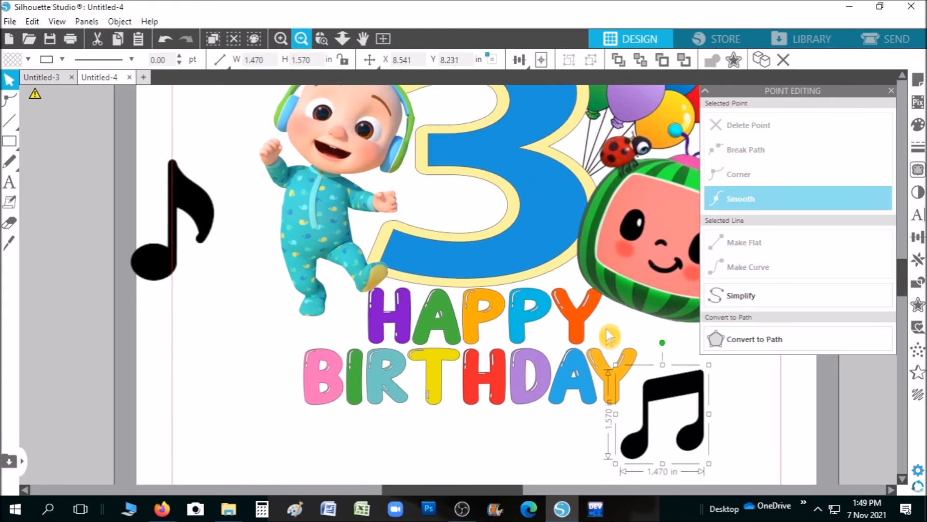
click(891, 90)
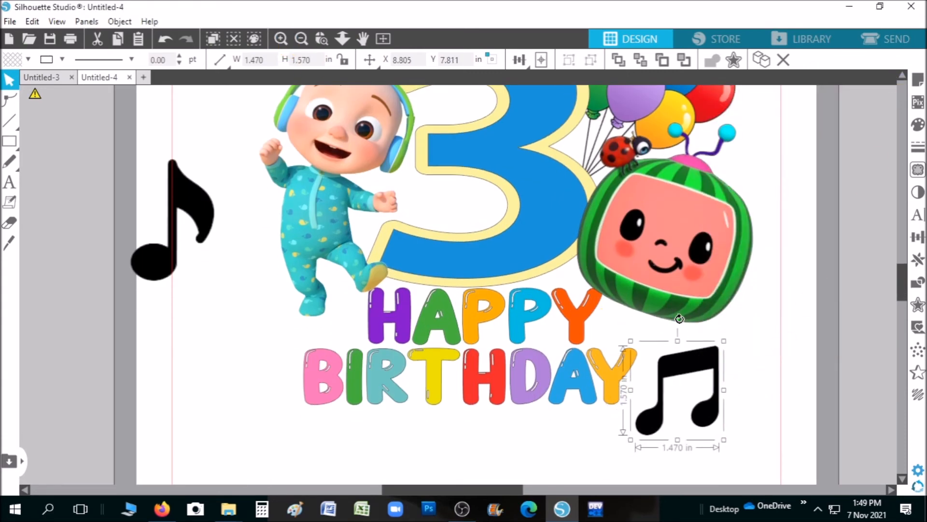
drag(680, 319, 715, 329)
drag(743, 373, 713, 354)
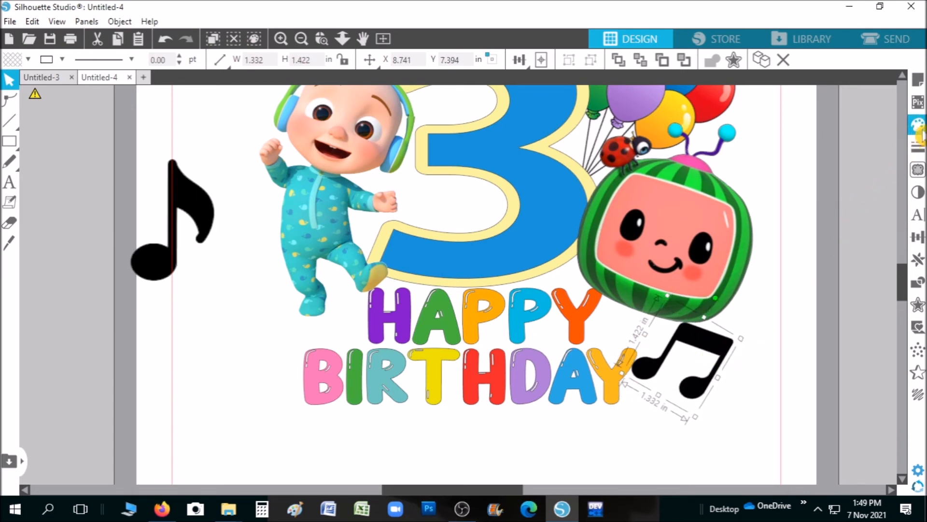
click(917, 124)
click(711, 152)
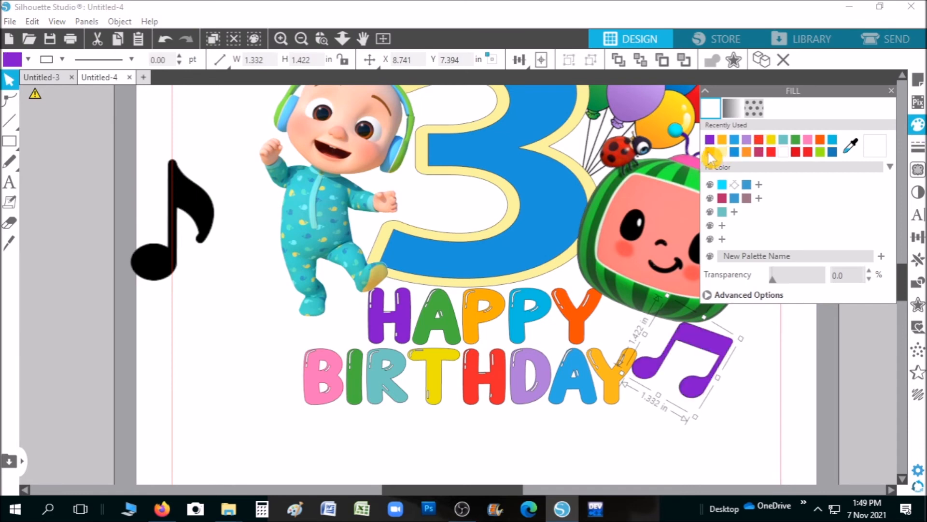
- Shrink the single music note to about 1.10 by 1.39 in, tilt it counterclockwise, and place it beside the B of BIRTHDAY
drag(205, 234, 279, 336)
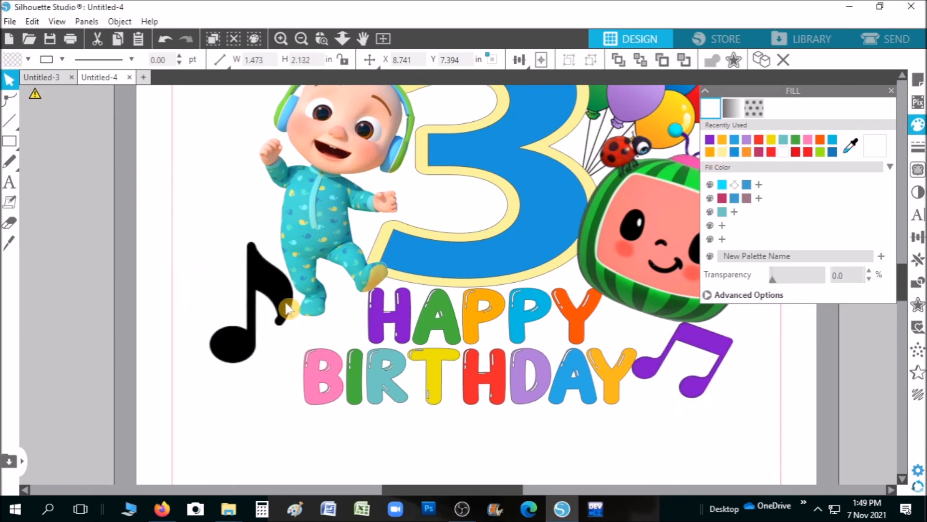
drag(246, 237, 261, 300)
drag(271, 333, 307, 335)
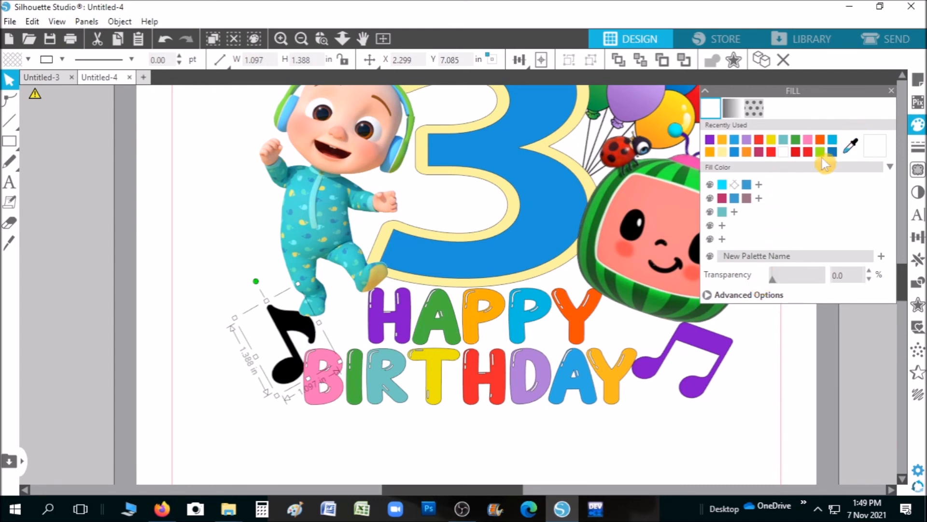
- Try a green fill on the single music note and settle on lime green
click(798, 142)
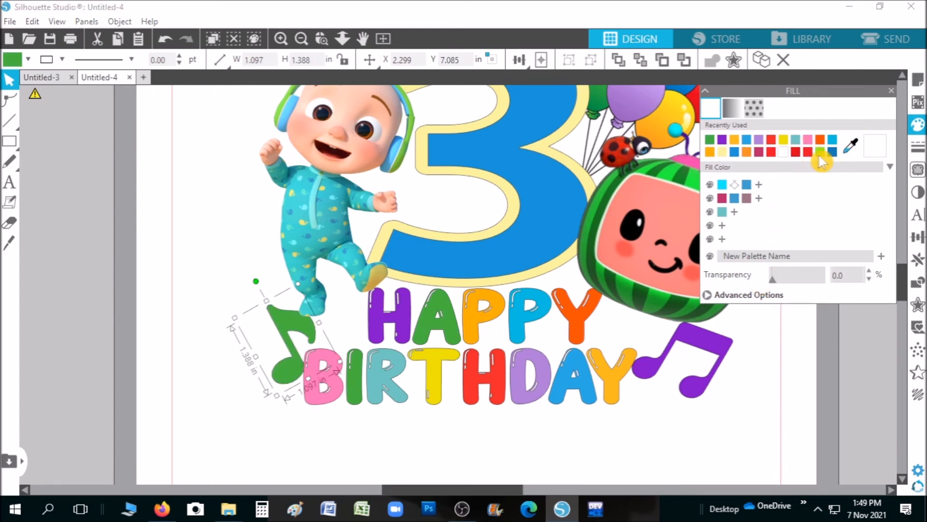
click(819, 154)
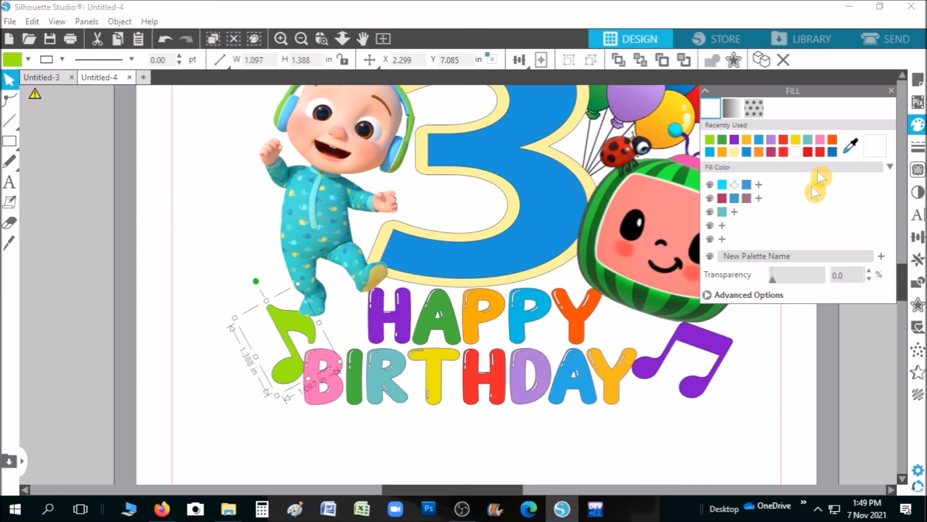
click(891, 91)
- Select the whole design, including the number, lettering, characters, balloons and music notes, and group it
click(301, 38)
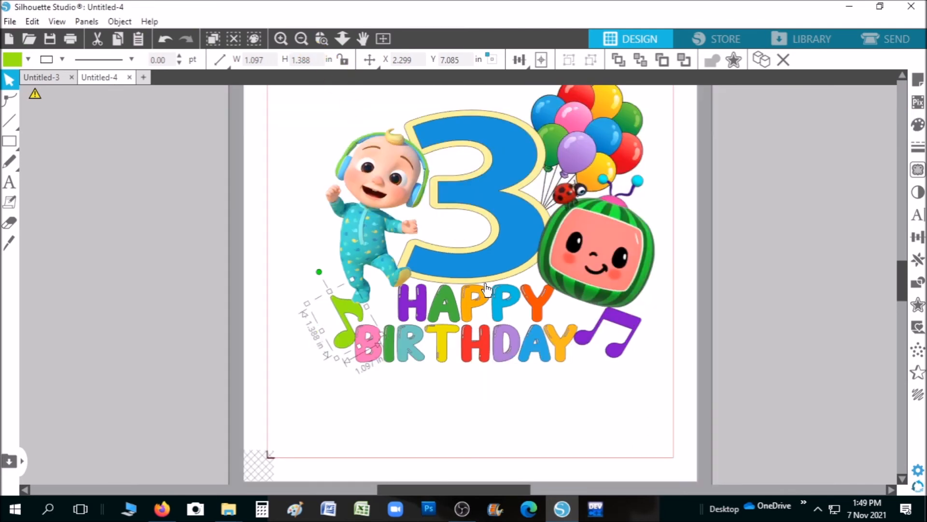
scroll(674, 217, up, 3)
drag(289, 121, 649, 444)
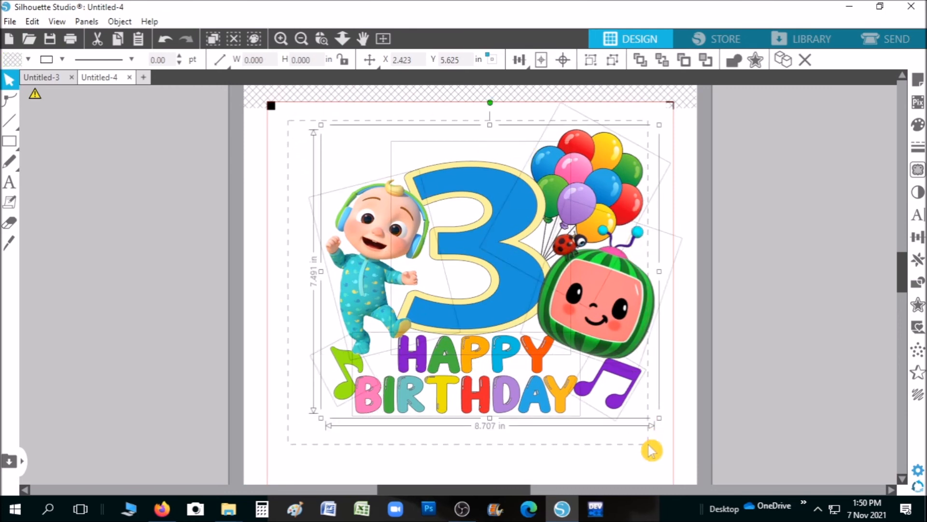
click(280, 38)
right_click(500, 178)
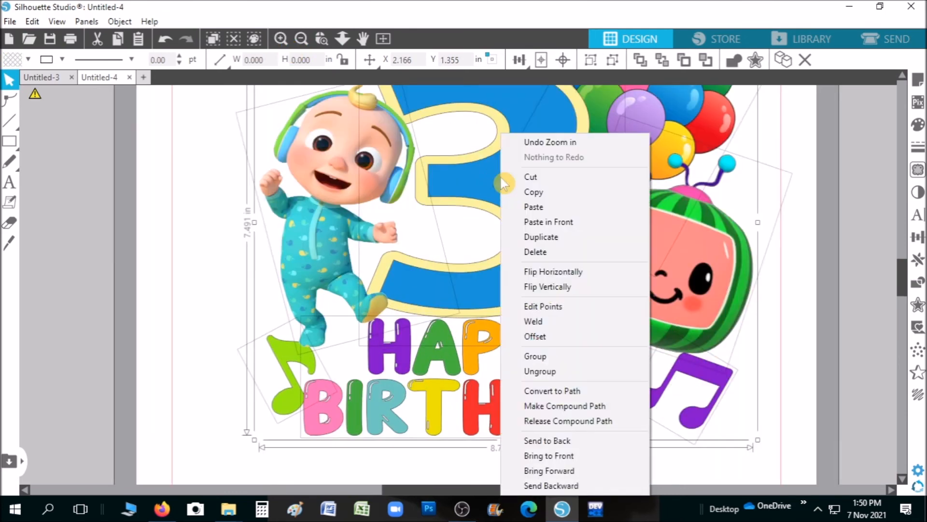
click(569, 358)
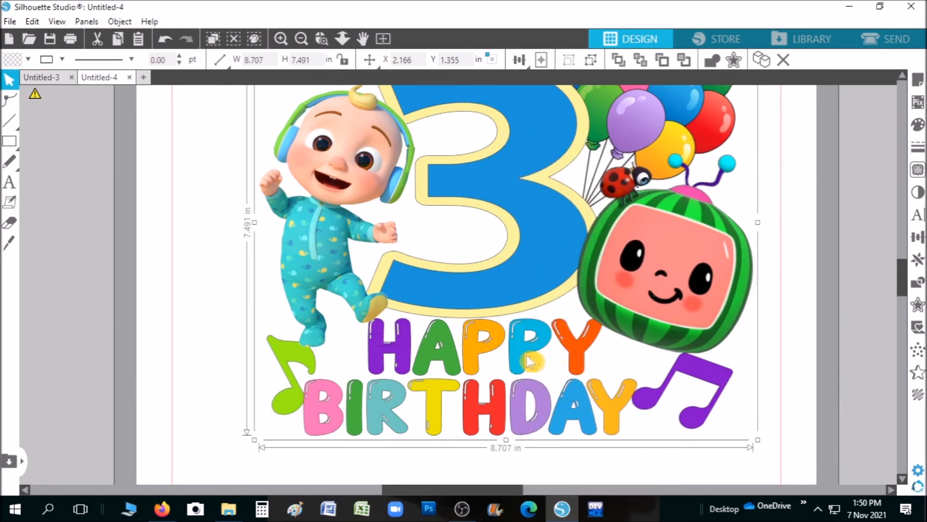
- Create a rounded 0.125 in offset around the grouped design and move the artwork off the page, leaving the offset outline behind
click(302, 39)
drag(580, 229, 587, 255)
right_click(586, 255)
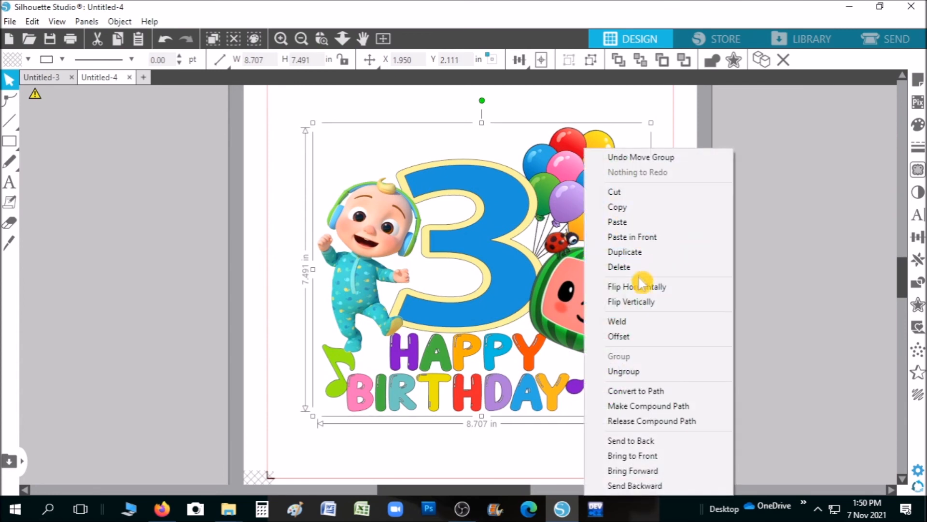
click(644, 336)
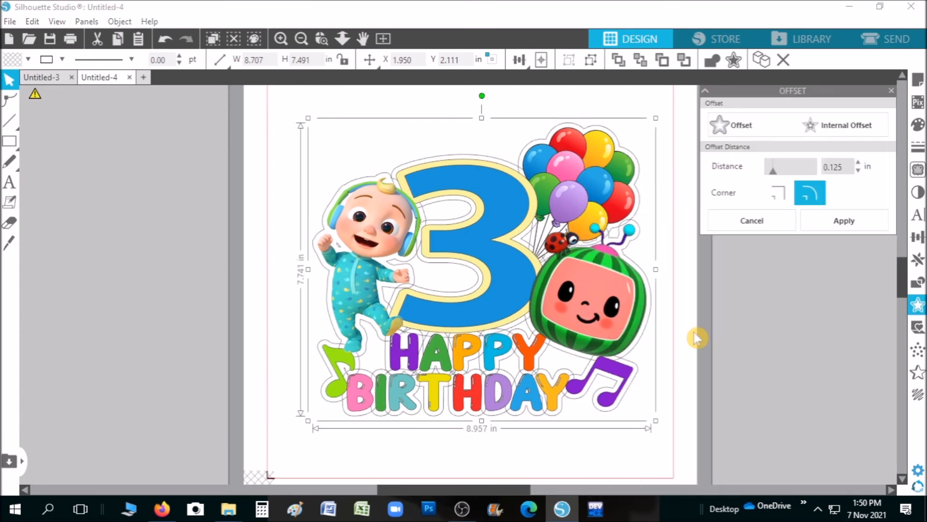
drag(594, 307, 123, 270)
click(493, 296)
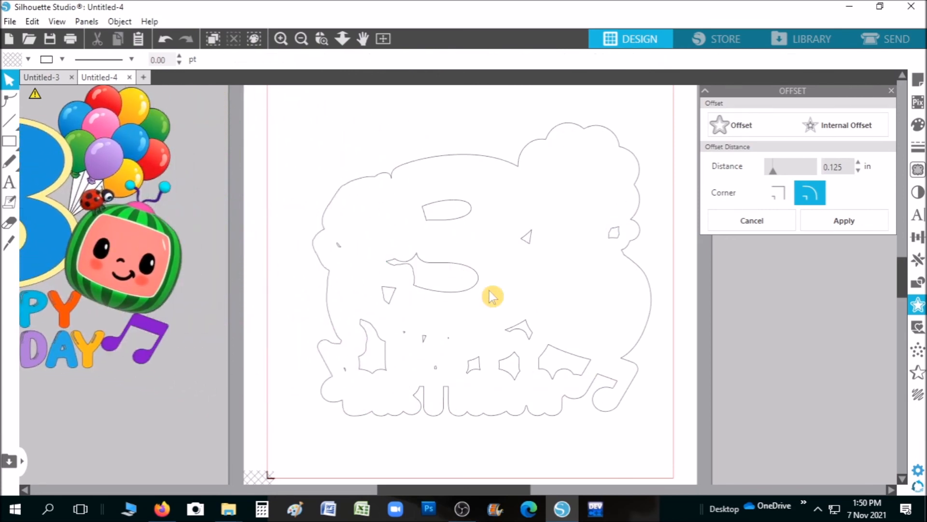
- Fill the offset outline white and release its compound path
click(648, 321)
click(917, 124)
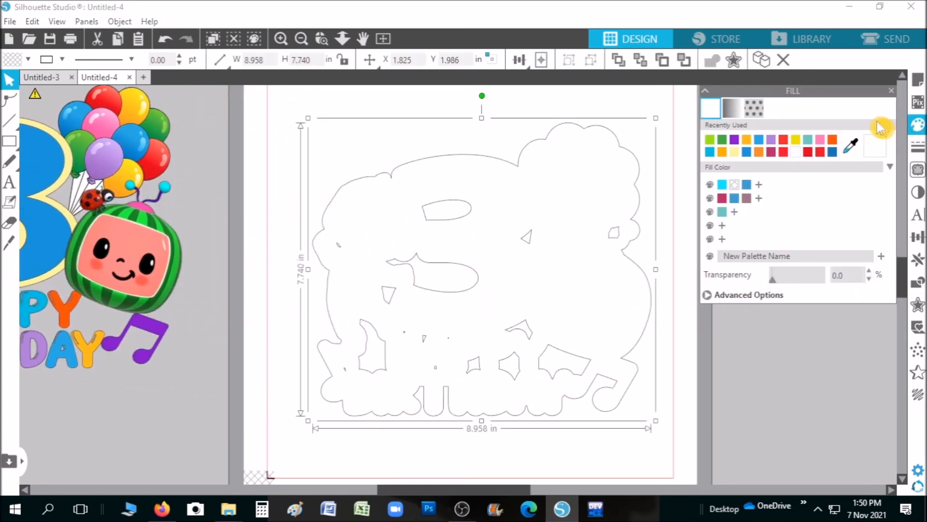
click(797, 153)
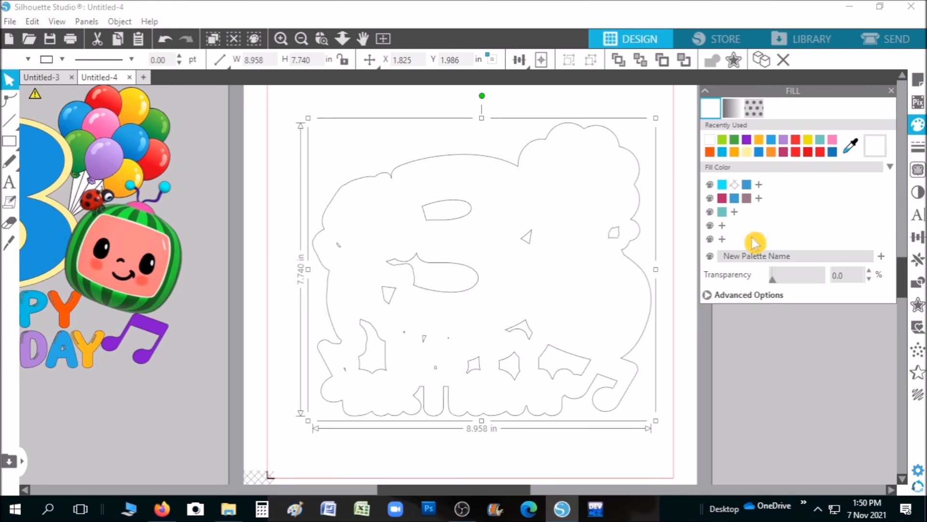
right_click(556, 261)
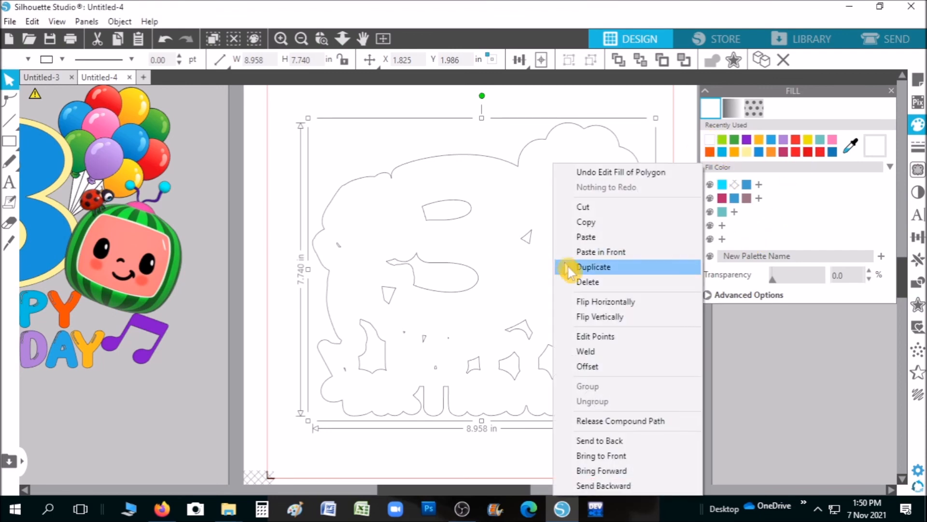
click(641, 421)
click(759, 368)
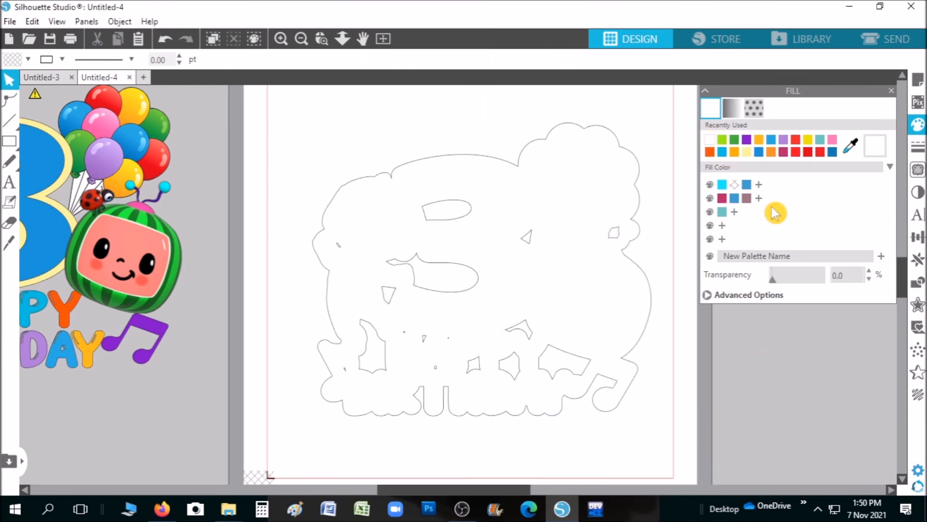
- Move the solid outer outline off the page behind the artwork and delete the leftover inner cutout shapes
drag(613, 192, 164, 180)
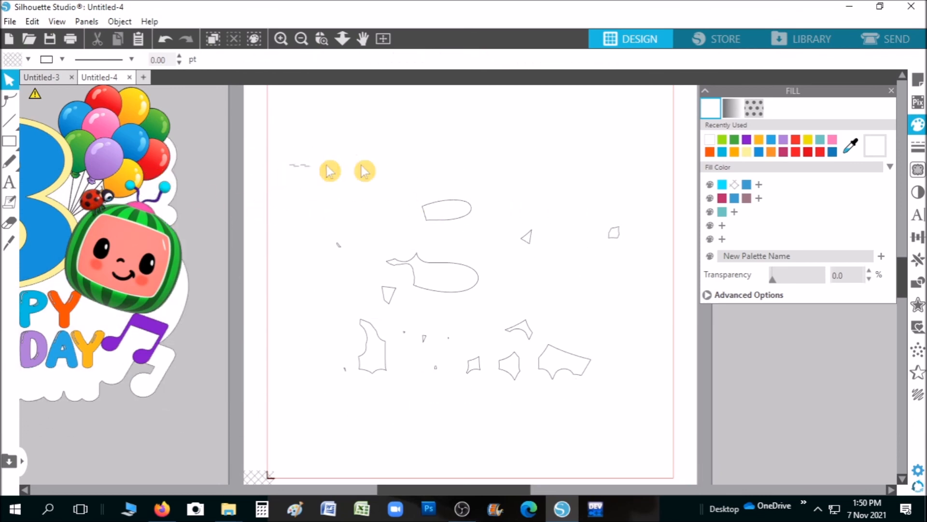
drag(290, 166, 643, 402)
key(Delete)
- Align the grouped artwork over the white outline so an even white border surrounds the whole design
drag(517, 491, 389, 490)
drag(452, 198, 451, 222)
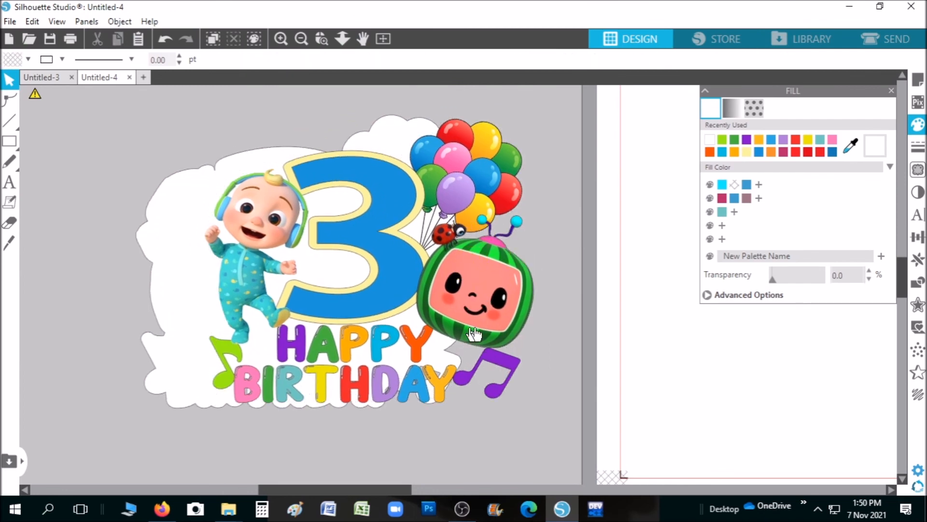
mouse_move(369, 492)
mouse_down()
mouse_move(352, 504)
mouse_move(367, 506)
mouse_up()
mouse_move(370, 249)
mouse_down()
mouse_move(347, 256)
mouse_move(319, 241)
mouse_move(356, 253)
mouse_up()
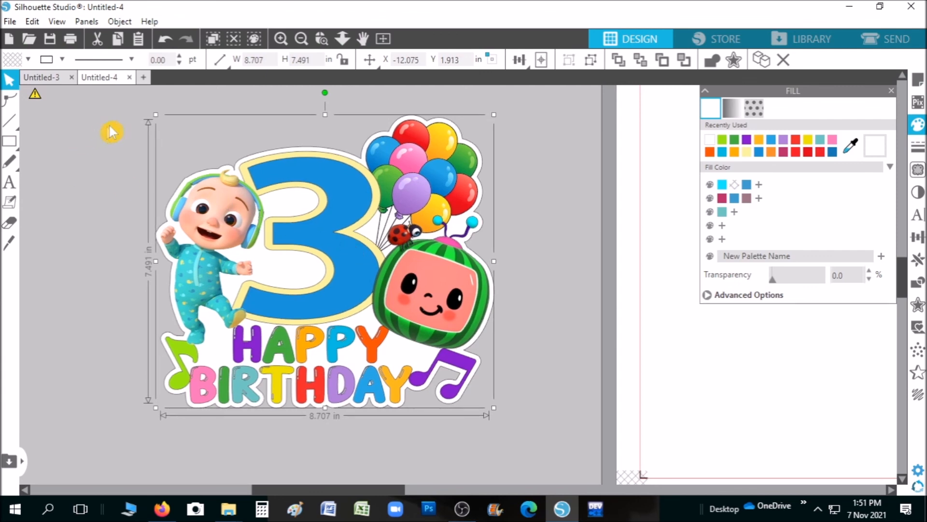
- Group the artwork with its white backing outline and shift the combined topper slightly within the grey area beside the page
drag(109, 126, 500, 376)
right_click(382, 256)
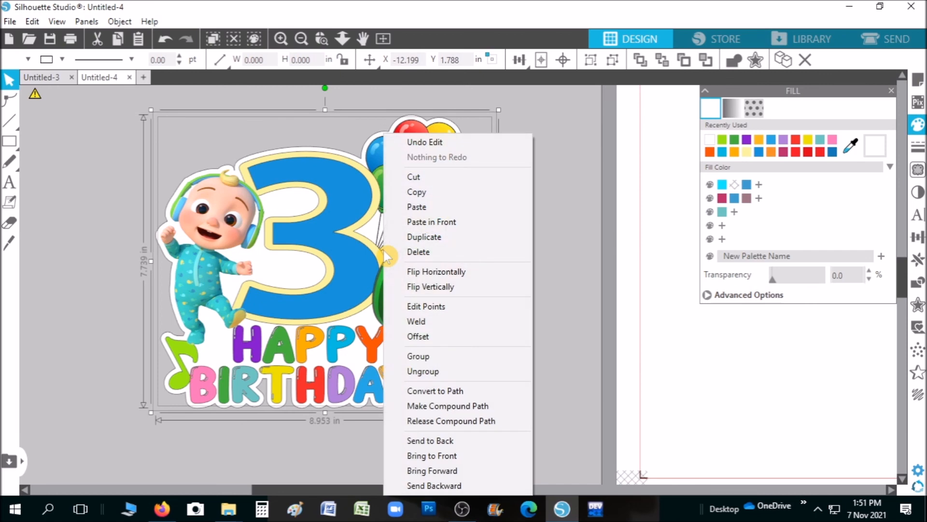
click(472, 356)
click(563, 326)
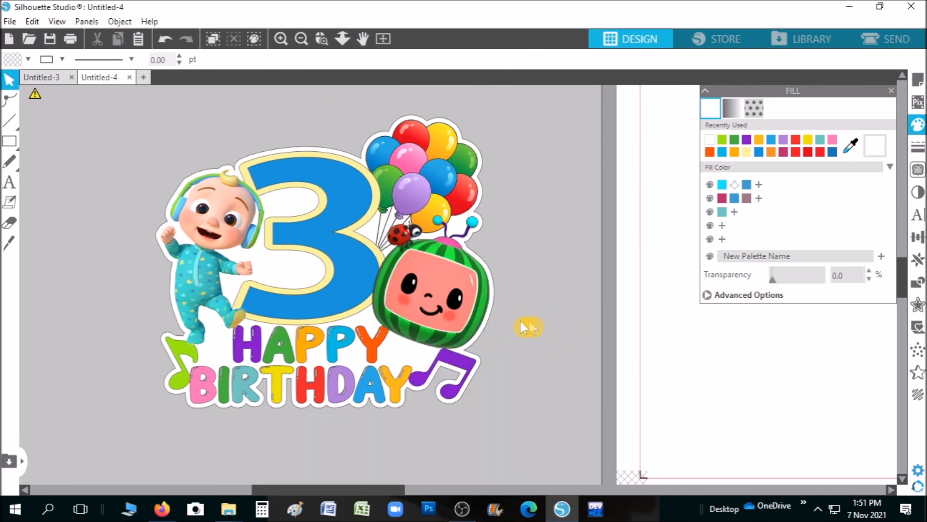
mouse_move(440, 307)
mouse_down()
mouse_move(420, 295)
mouse_move(425, 303)
mouse_up()
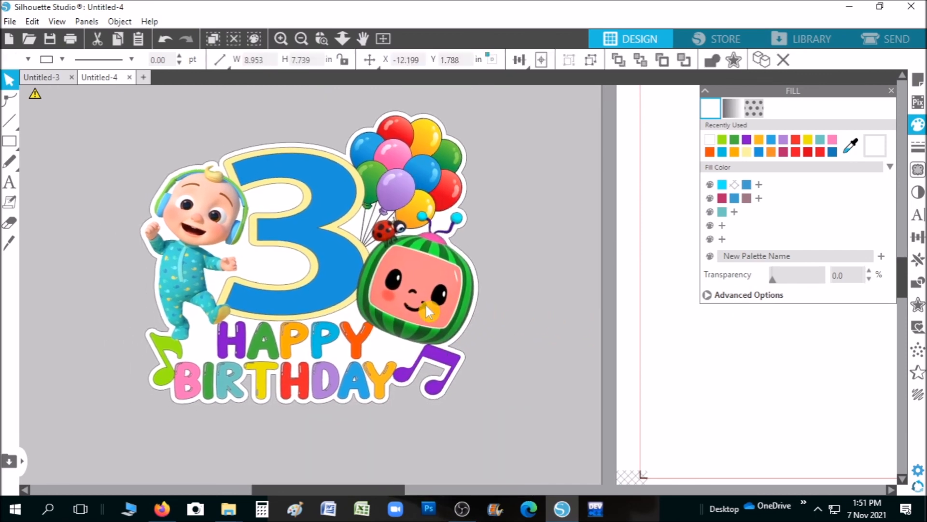
click(544, 312)
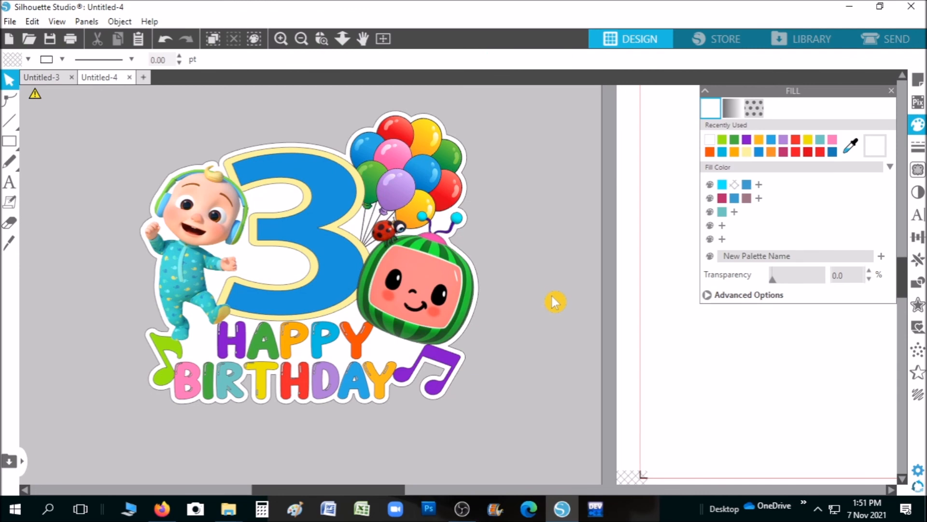